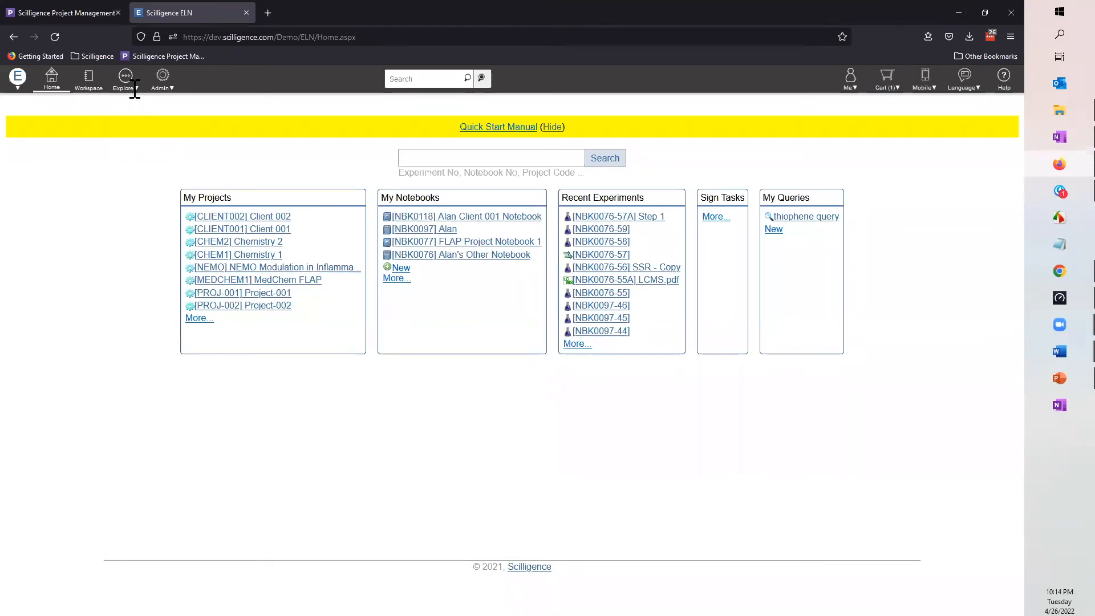
Open the Final Report list, preview the CVFM Synthesis report and close the preview.
left_click(131, 82)
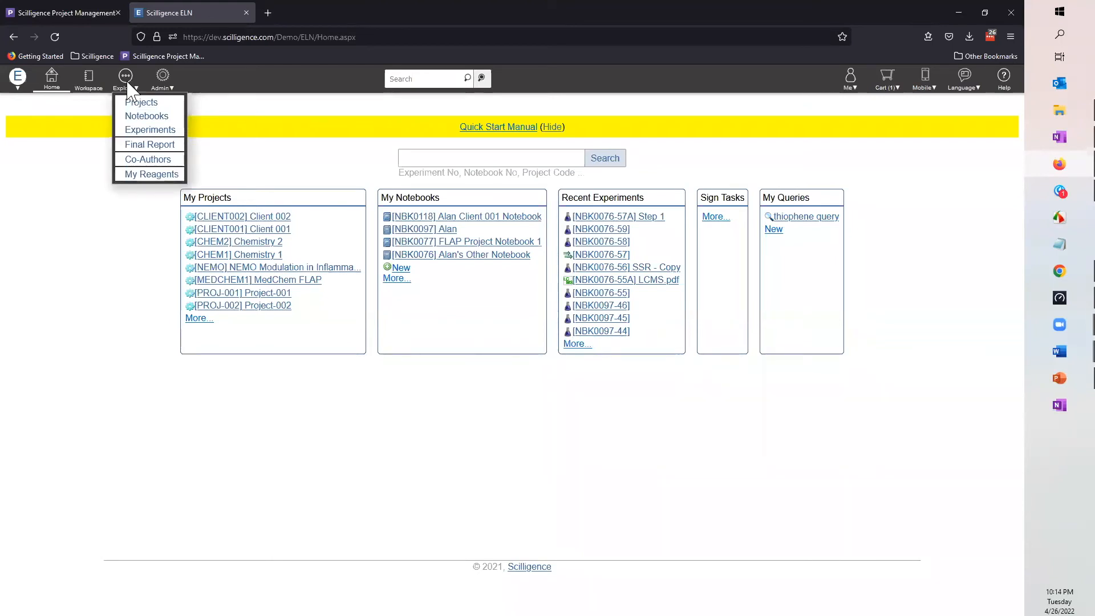
left_click(165, 147)
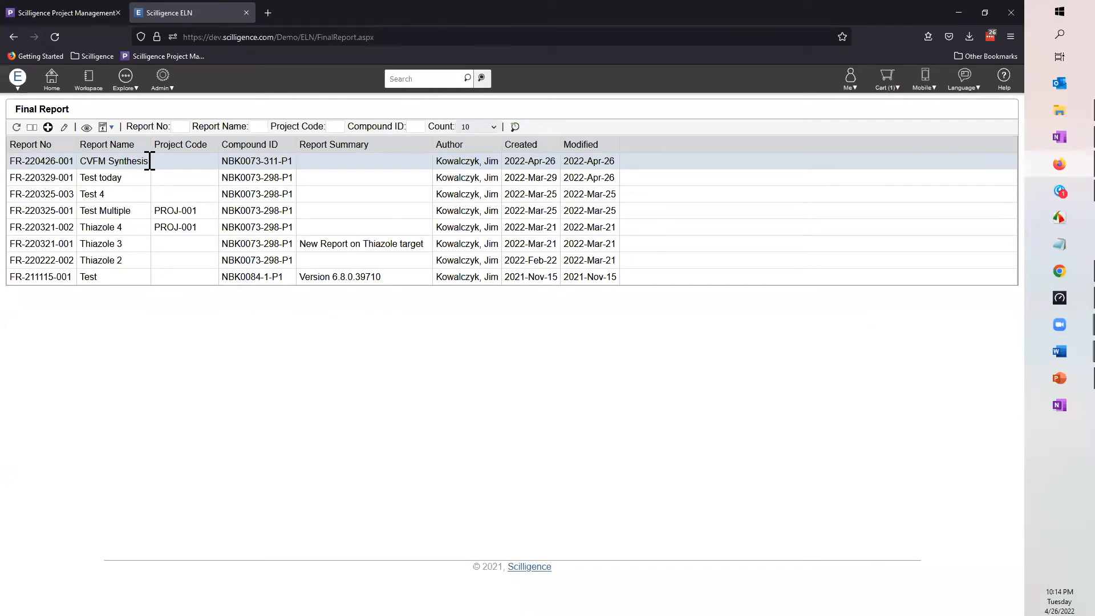
left_click(87, 127)
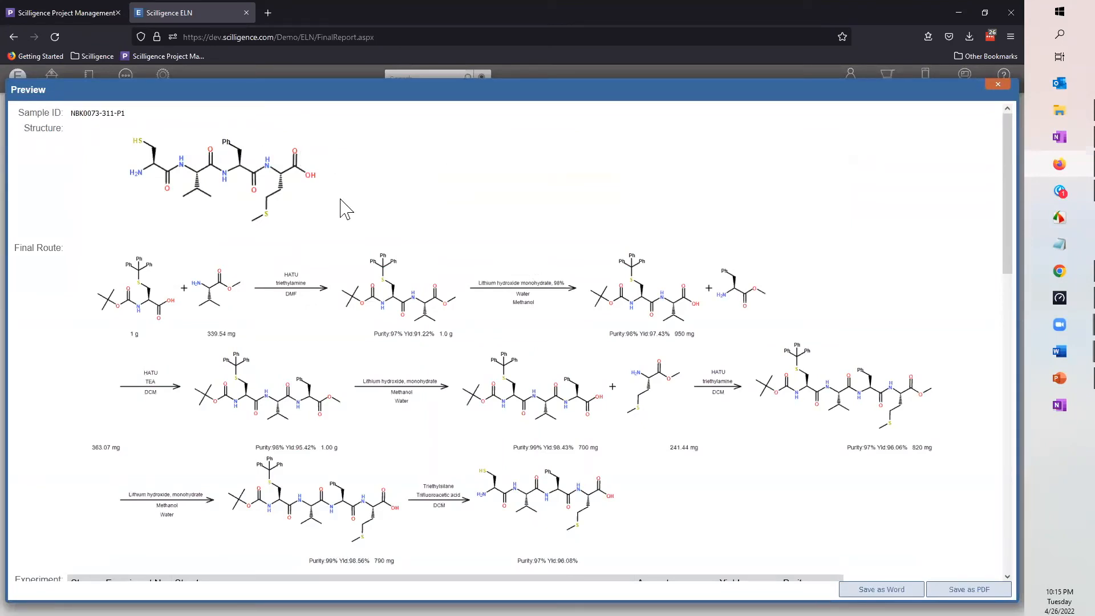
left_click(997, 84)
Duplicate the Final Report page in a new browser tab and reopen the CVFM Synthesis preview in the original tab.
right_click(194, 13)
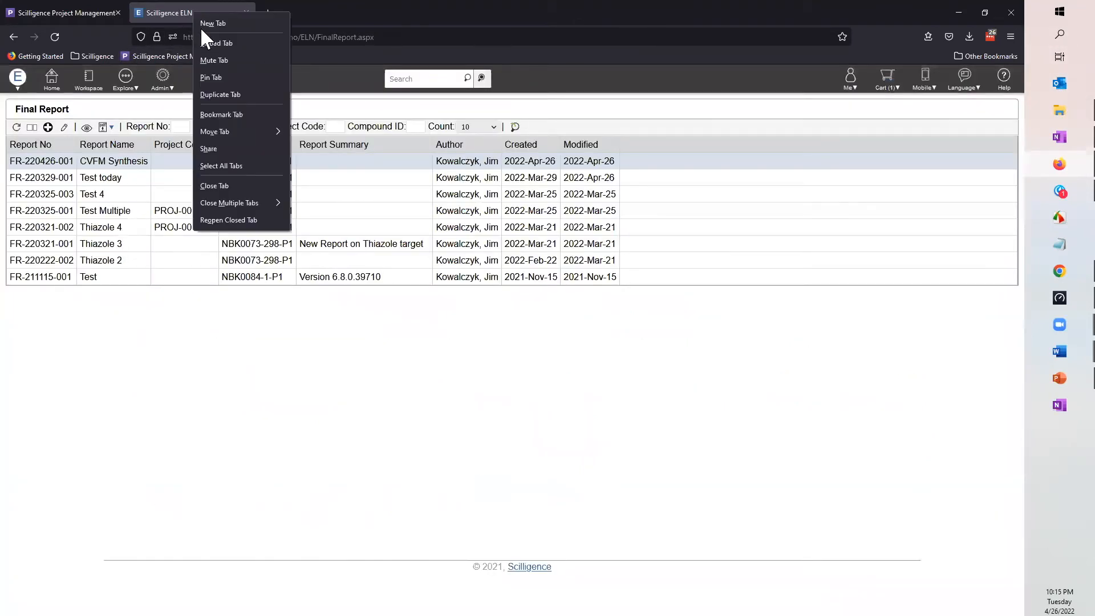
left_click(238, 94)
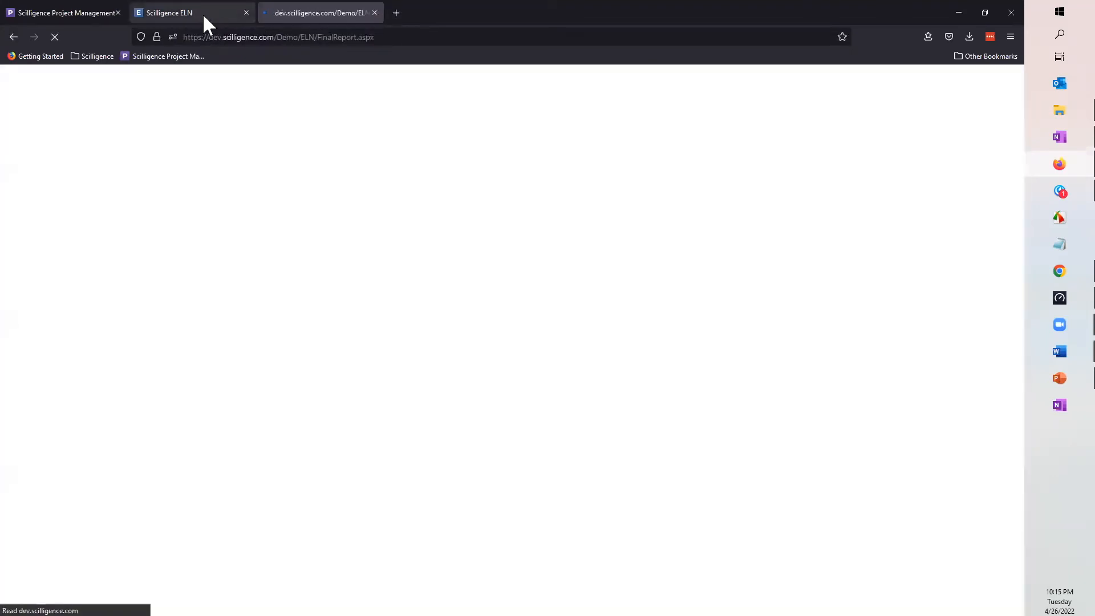
left_click(193, 10)
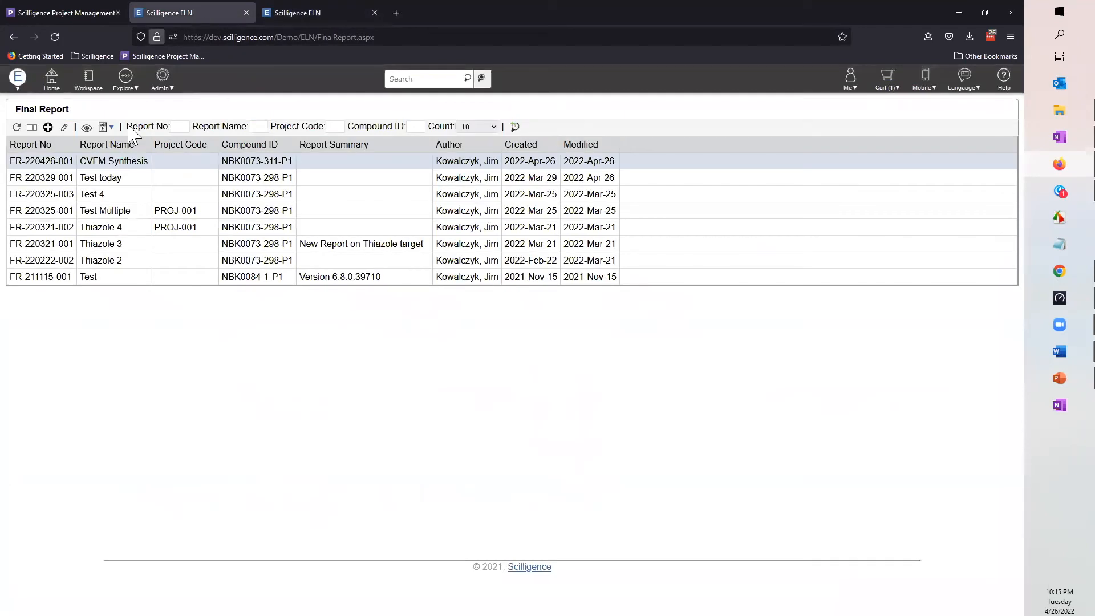
left_click(86, 128)
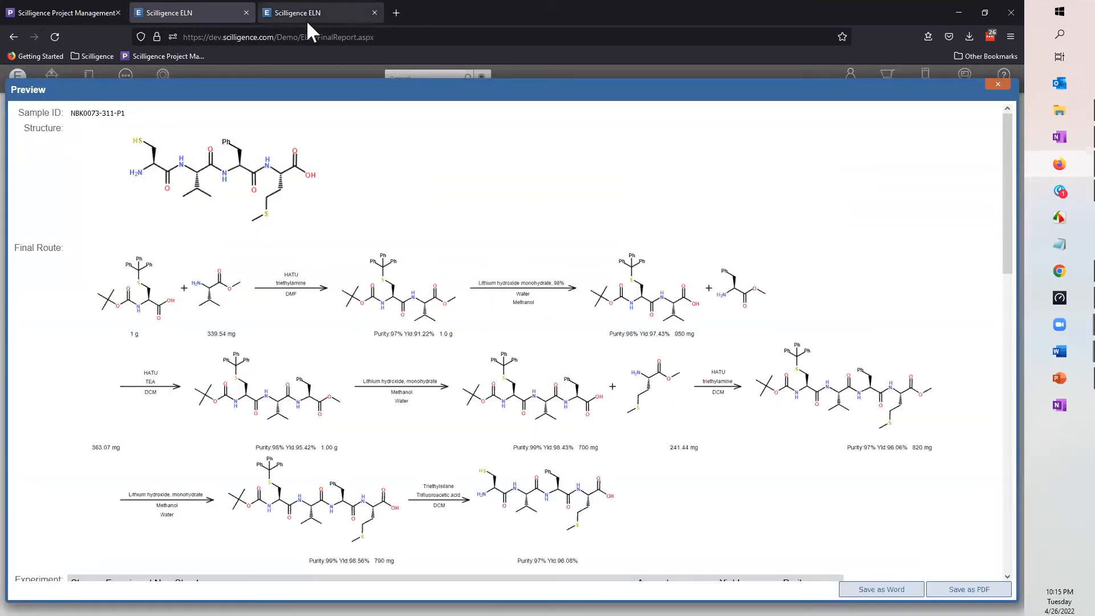
Edit the Test today report in the duplicated tab, keeping its name, and run the target compound filter as a thiazole substructure search.
left_click(307, 19)
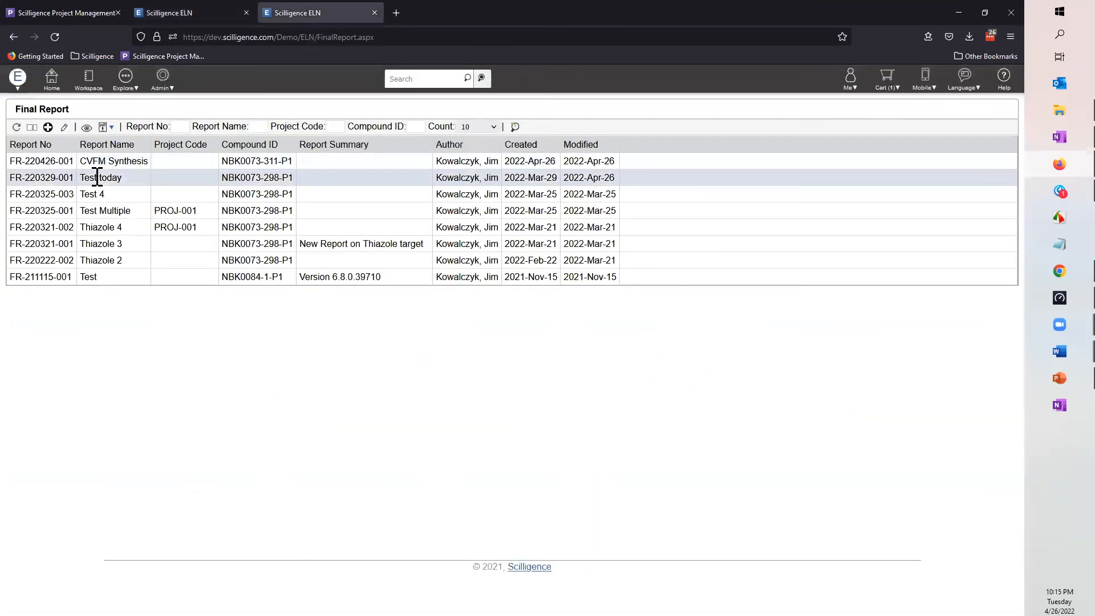
left_click(64, 127)
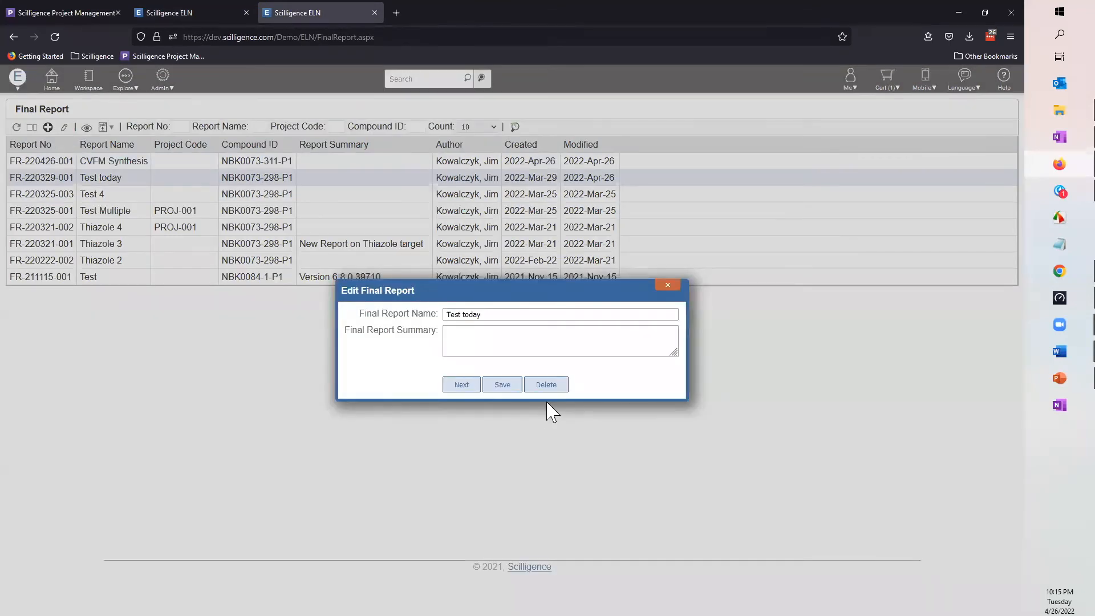
left_click(462, 385)
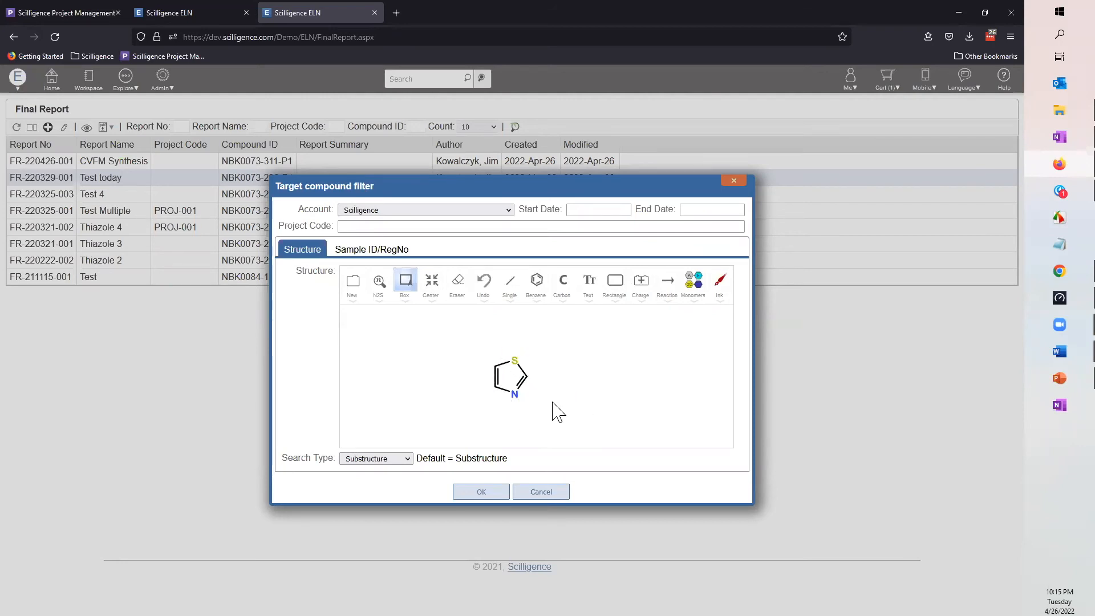
left_click(484, 494)
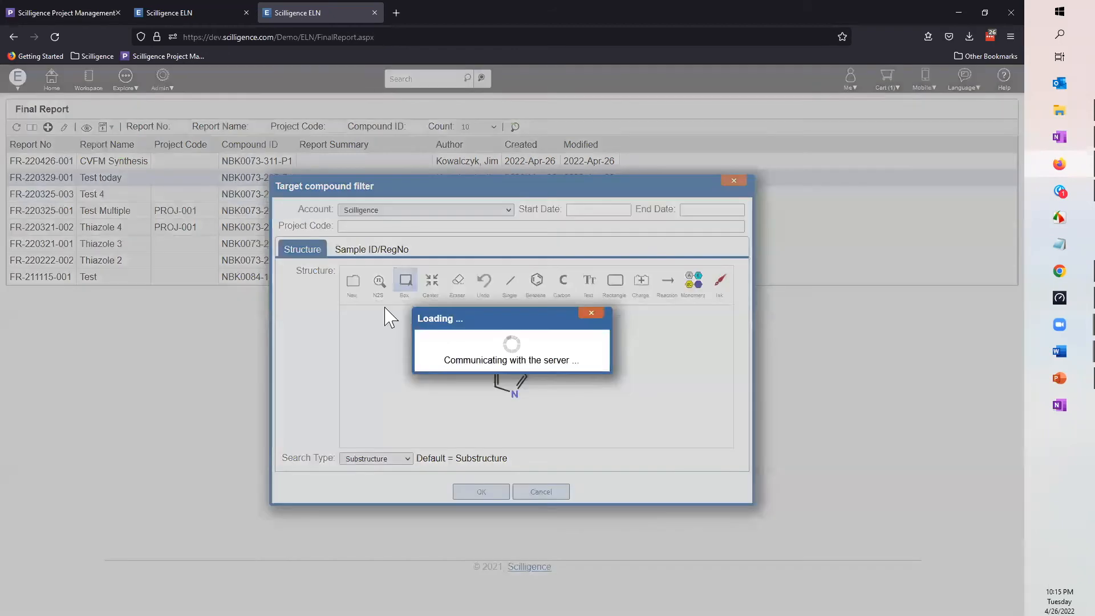
Review the CVFM Synthesis preview in the original tab, from the final route through the Step 1 to Step 7 experiments, and close it.
left_click(192, 13)
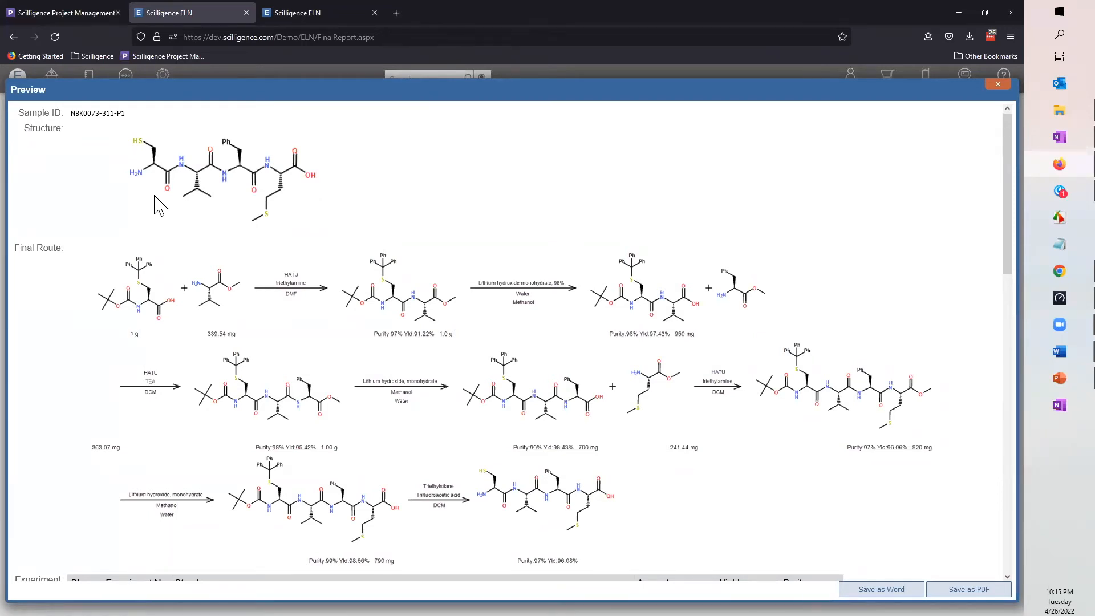
scroll(115, 211, "down", 2)
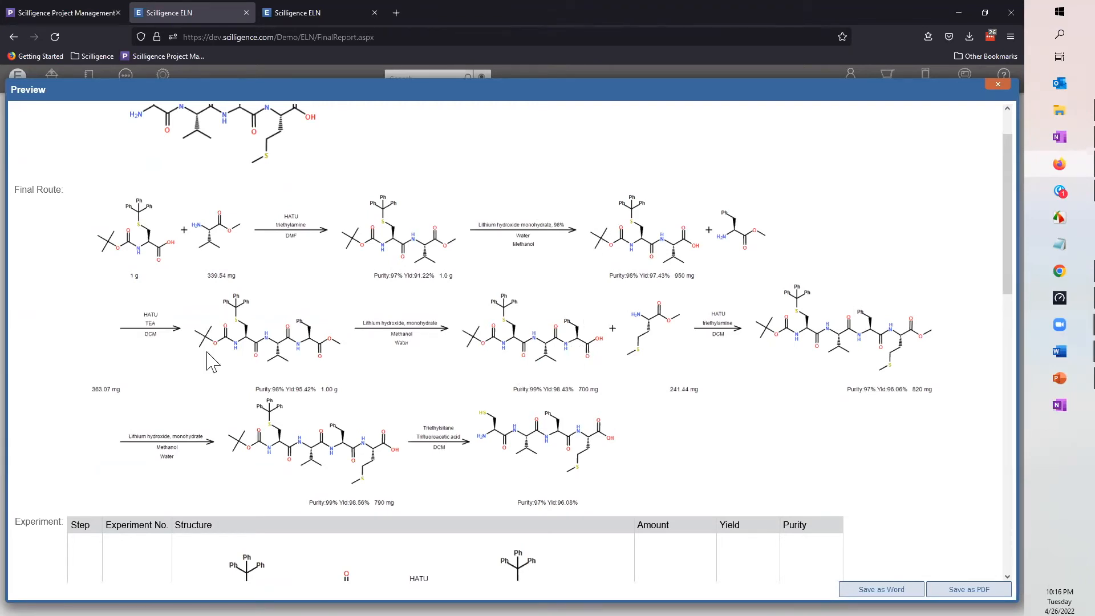
scroll(54, 310, "down", 1)
scroll(39, 200, "down", 4)
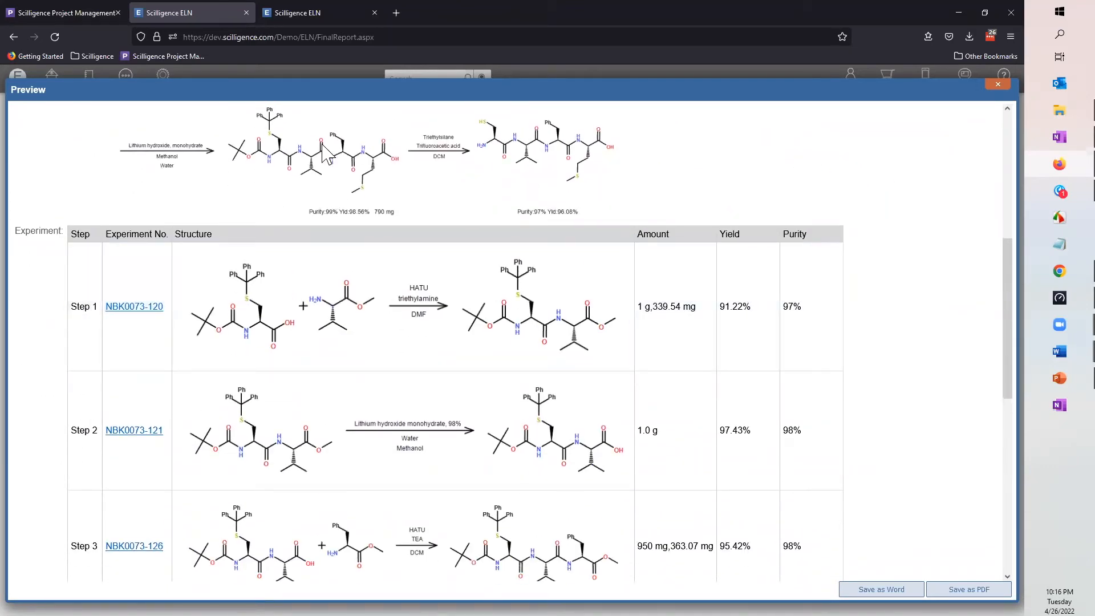
scroll(90, 244, "down", 1)
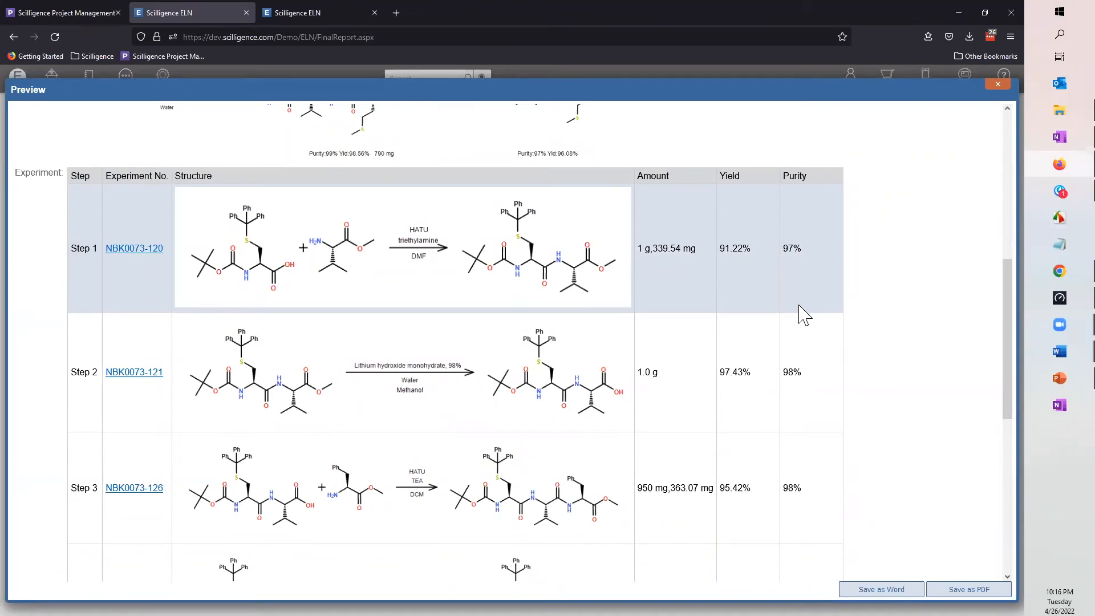
scroll(798, 313, "down", 3)
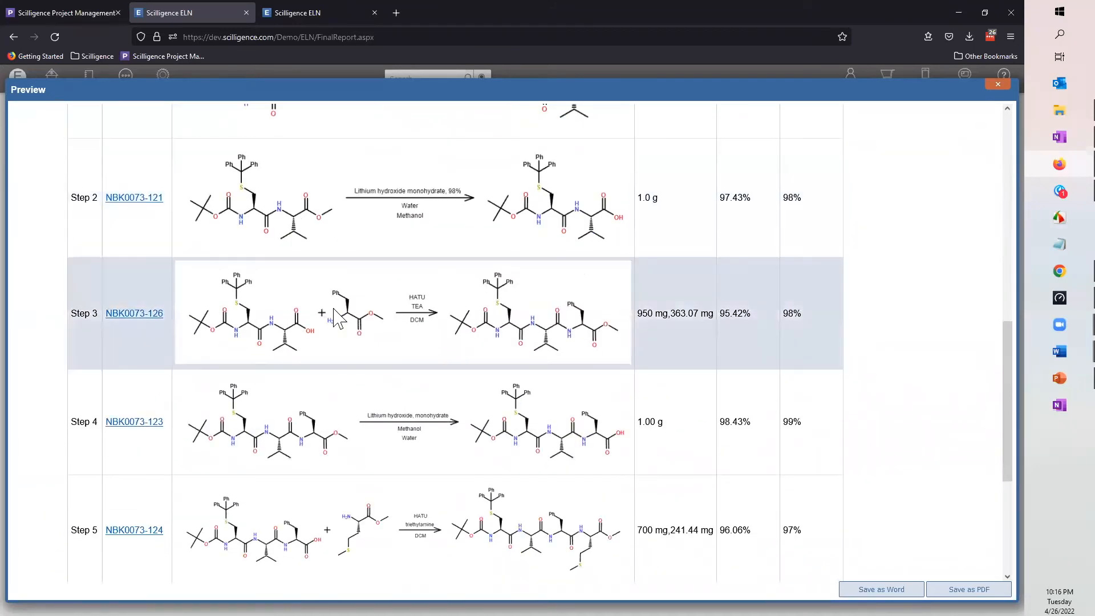
scroll(359, 402, "down", 1)
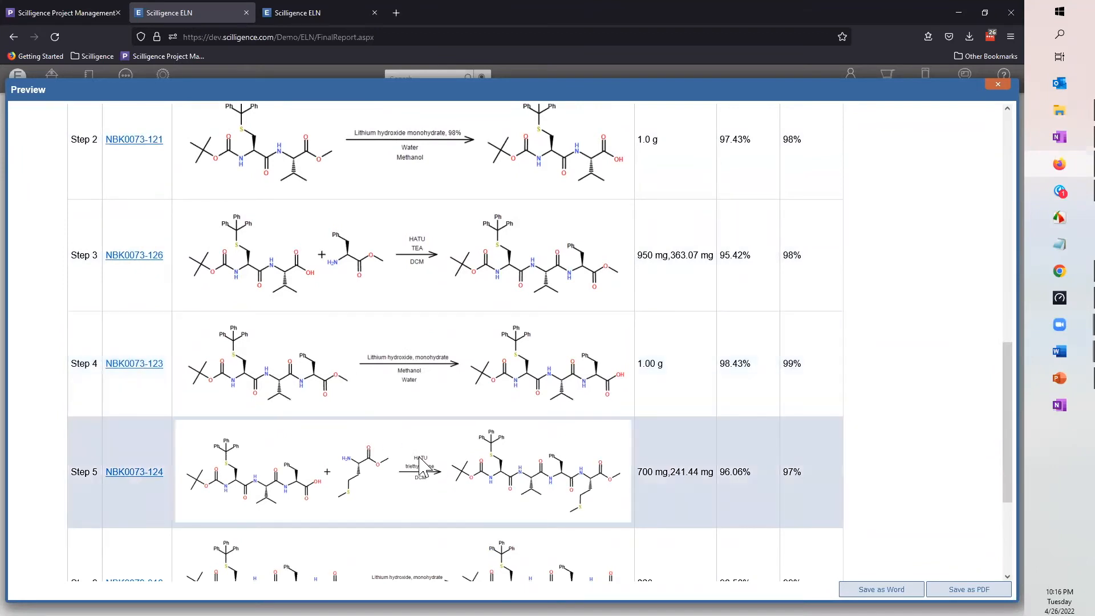
scroll(355, 425, "down", 2)
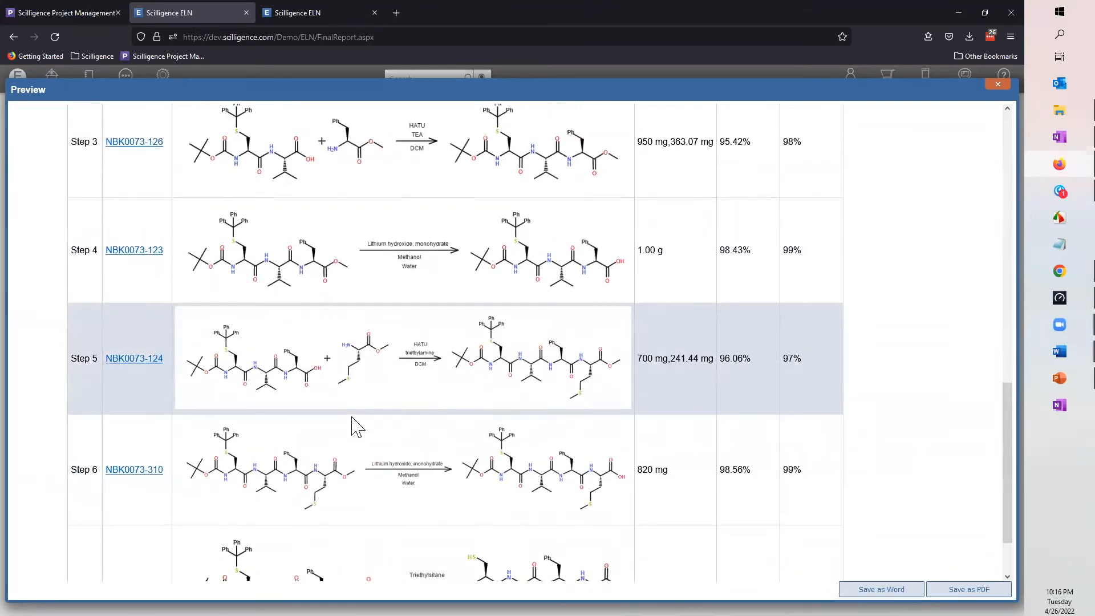
scroll(355, 425, "down", 1)
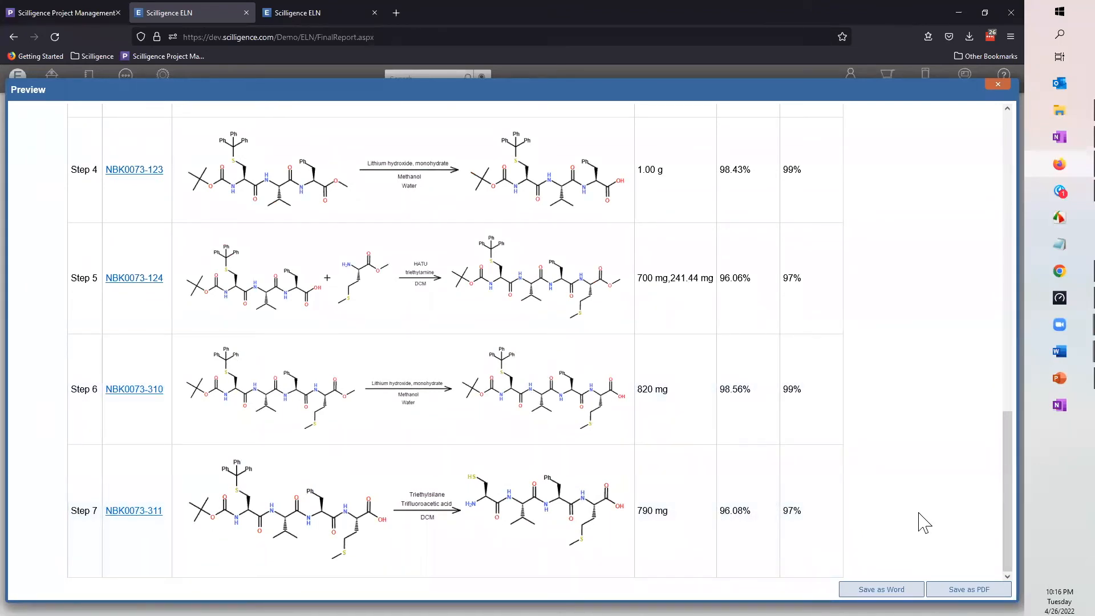
scroll(894, 463, "up", 1)
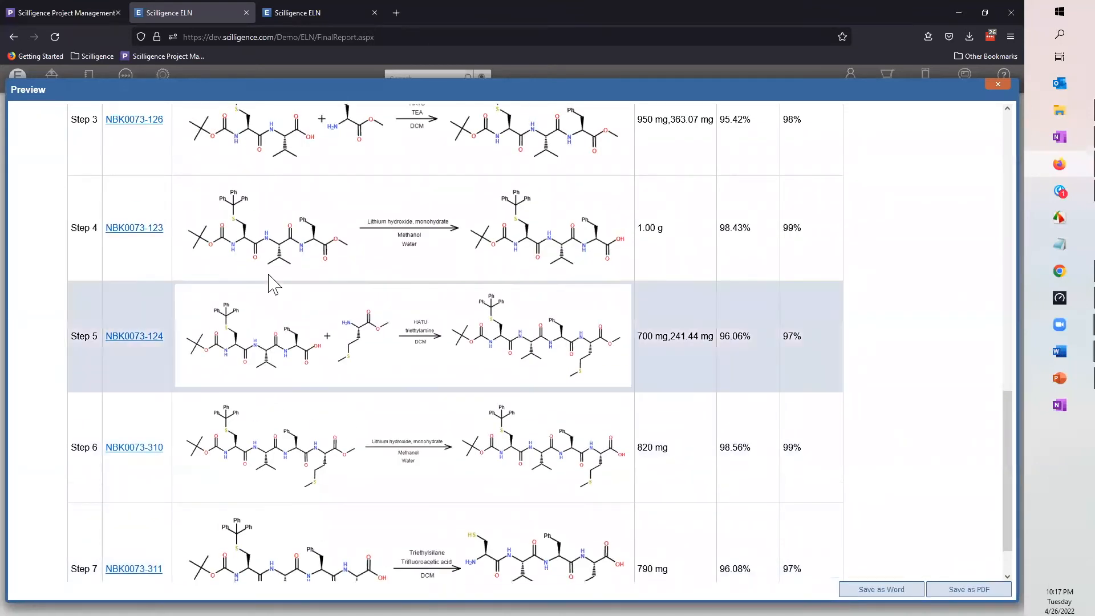
scroll(451, 392, "up", 6)
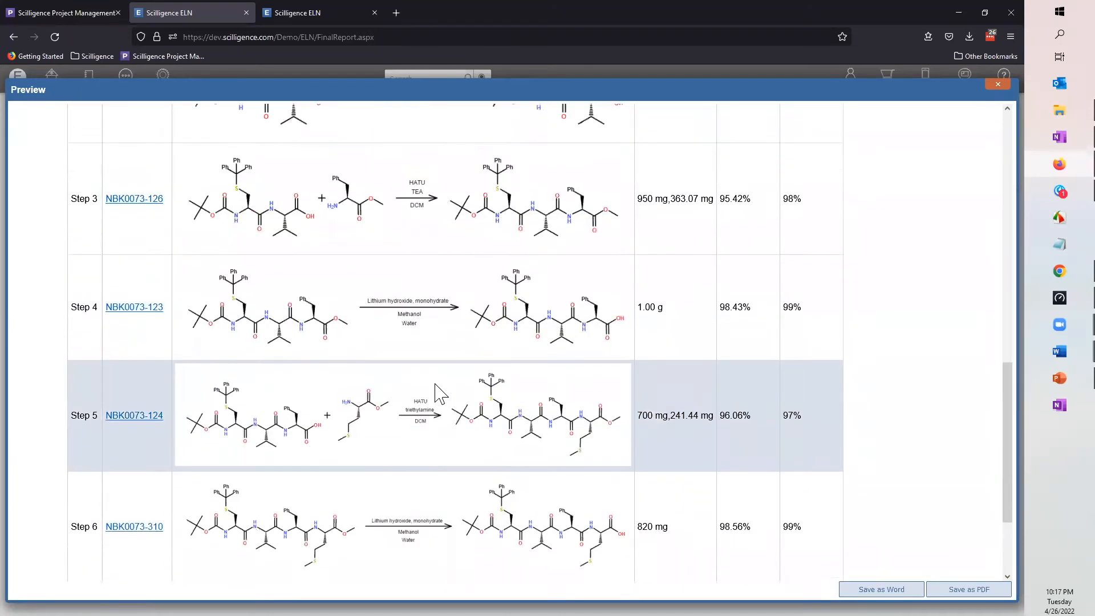
scroll(411, 331, "up", 6)
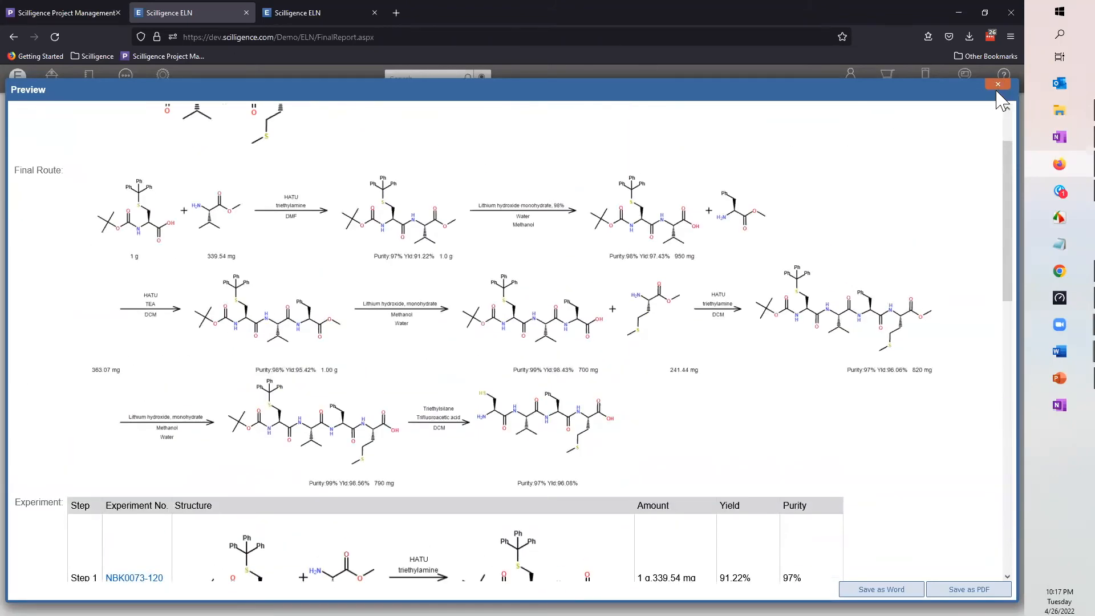
key("Escape")
Choose product NBK0073-298-P1 as the target for the Test today report and continue to its routes.
left_click(307, 16)
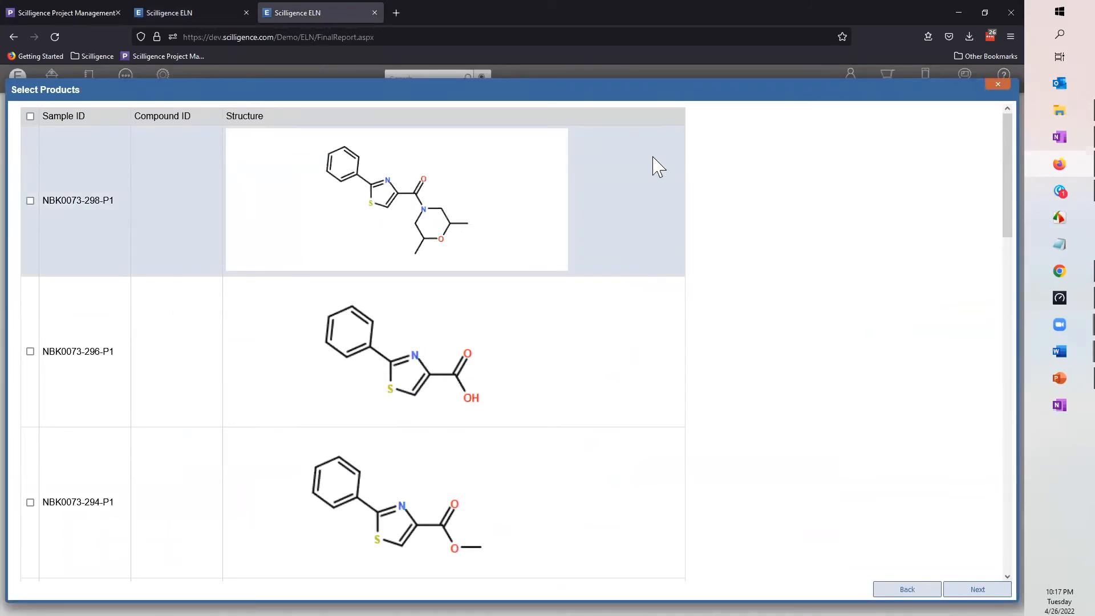
scroll(659, 177, "down", 10)
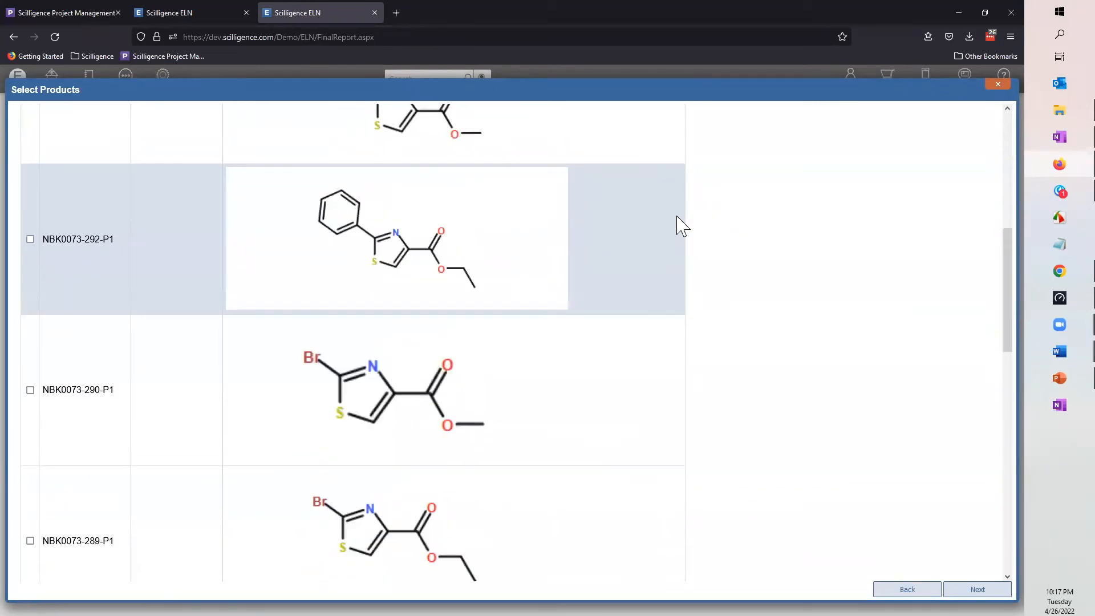
scroll(690, 411, "down", 6)
scroll(679, 423, "up", 5)
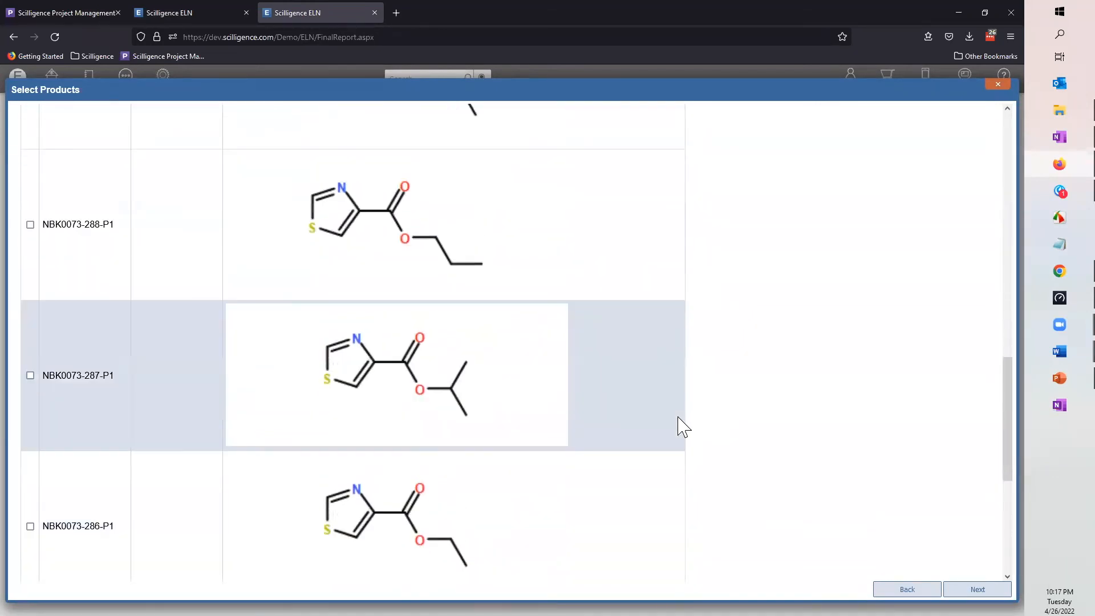
scroll(680, 427, "up", 10)
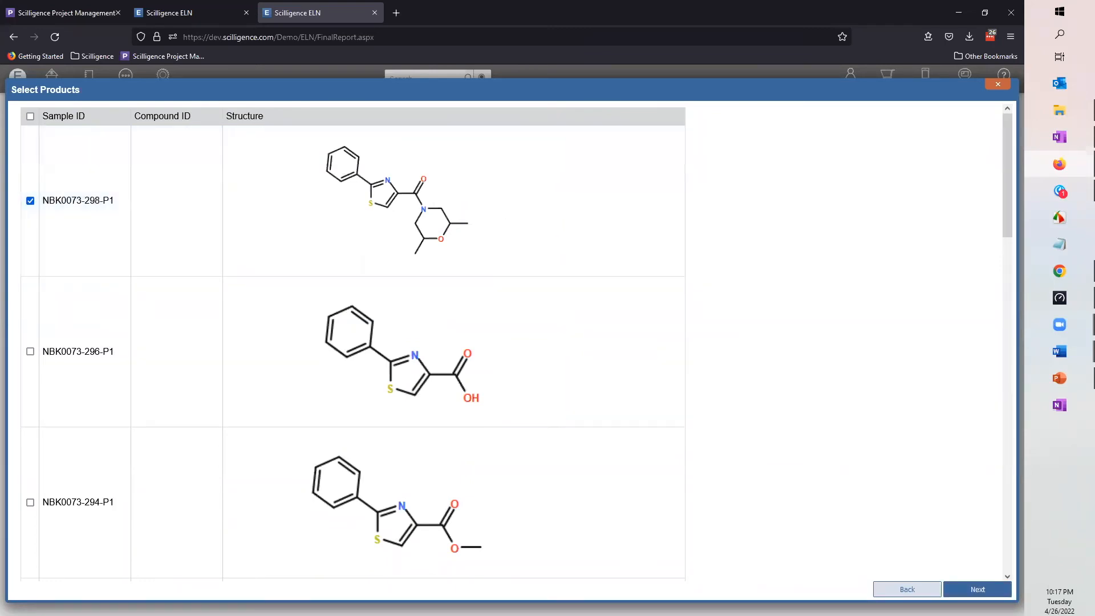
left_click(977, 589)
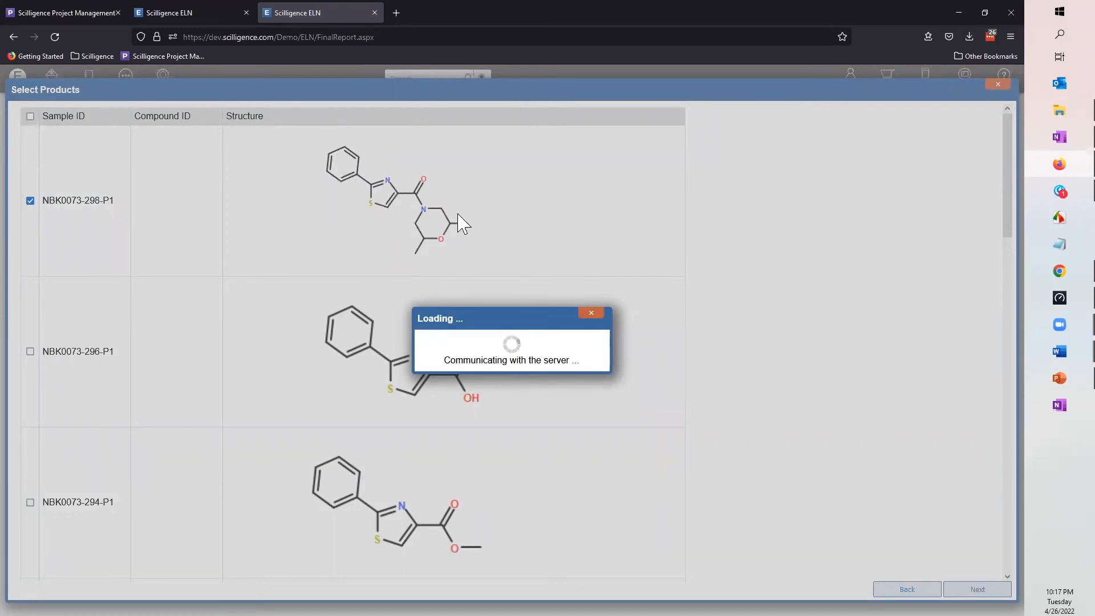
Compare the routes for NBK0073-298-P1, select the one with 65.8% maximum yield and continue to experiment selection.
left_click(171, 14)
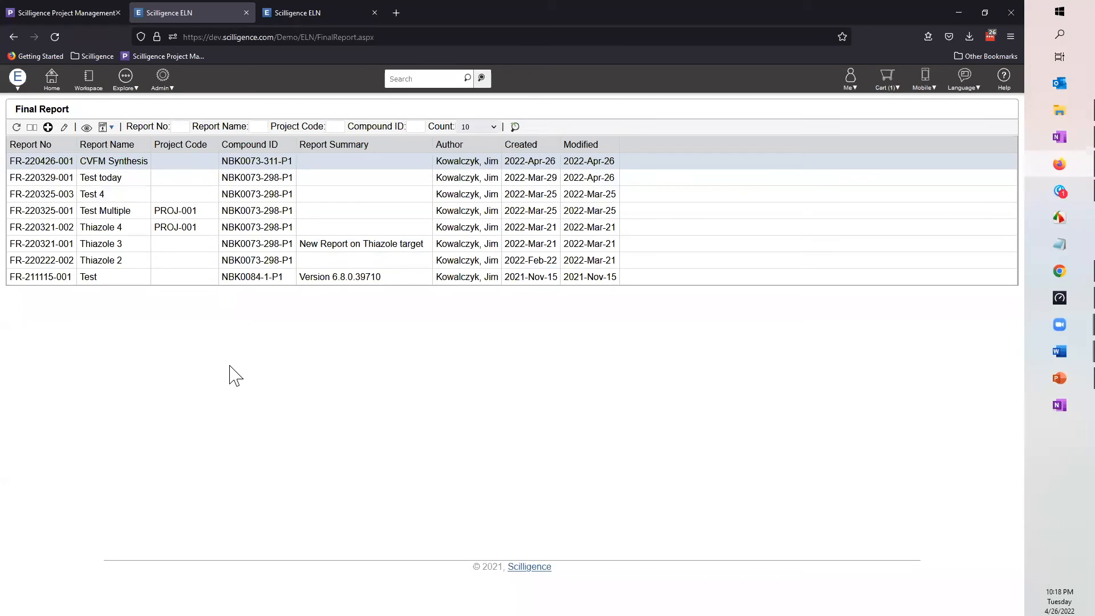
left_click(295, 10)
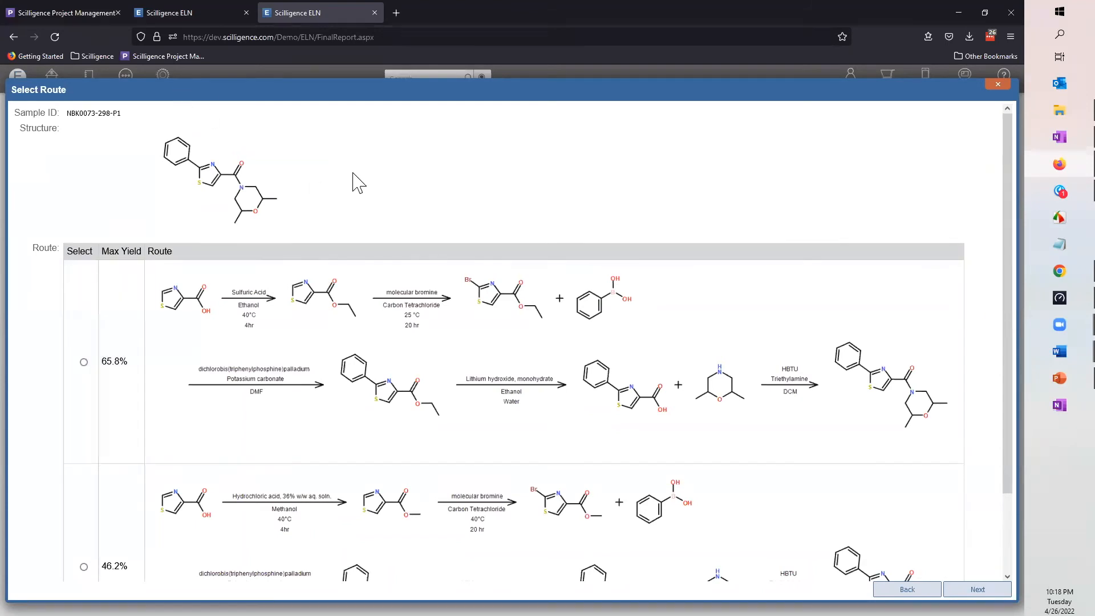
scroll(353, 182, "down", 2)
scroll(234, 314, "up", 1)
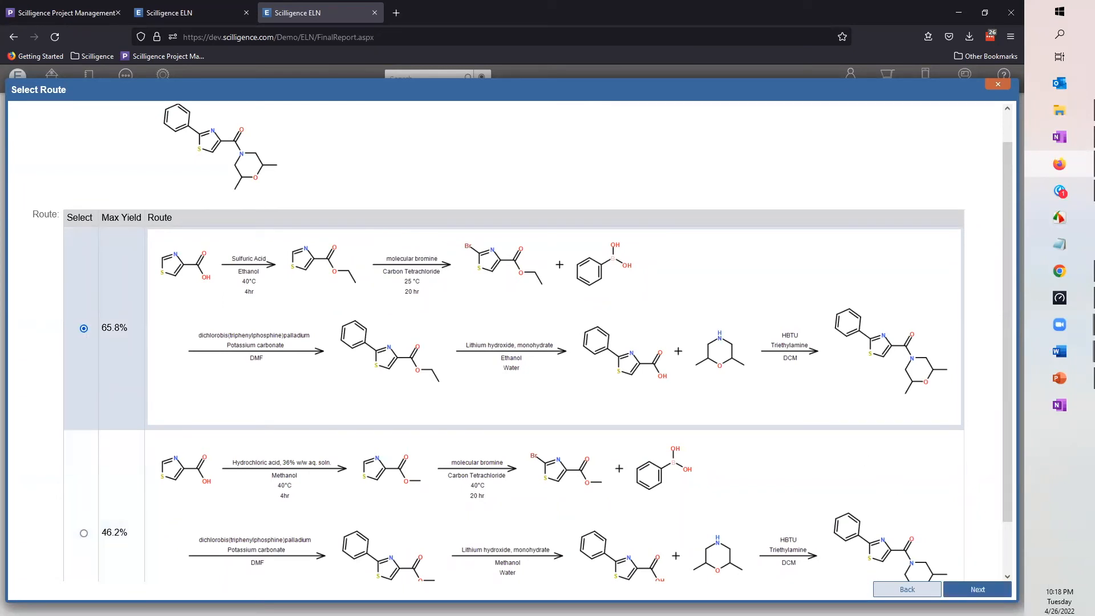
left_click(977, 589)
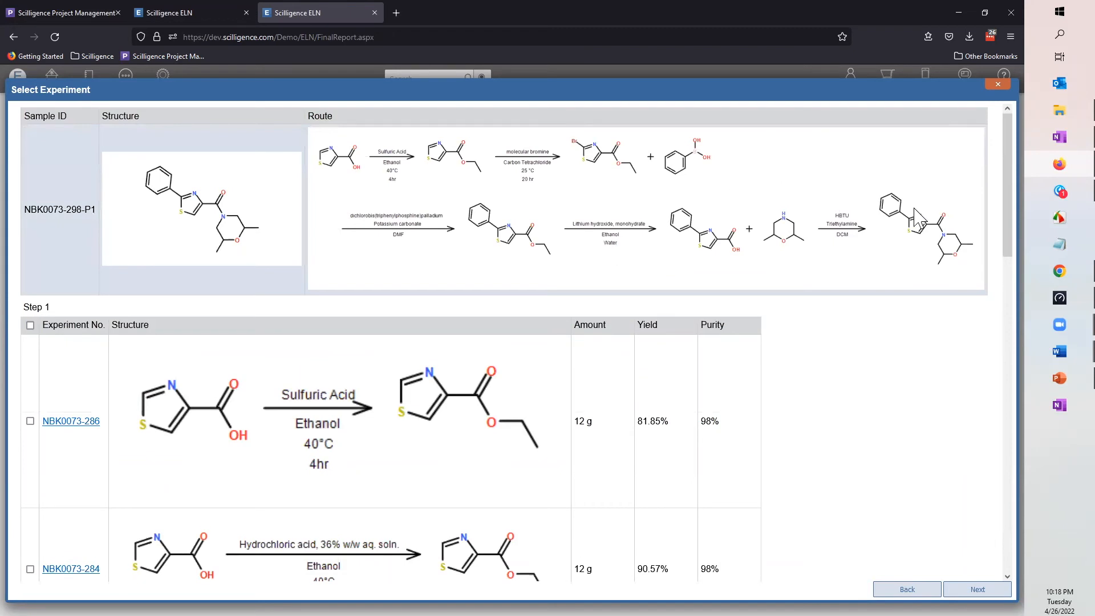
Compare the two Step 1 experiments and select NBK0073-284, the one using hydrochloric acid, for the report.
scroll(200, 236, "down", 1)
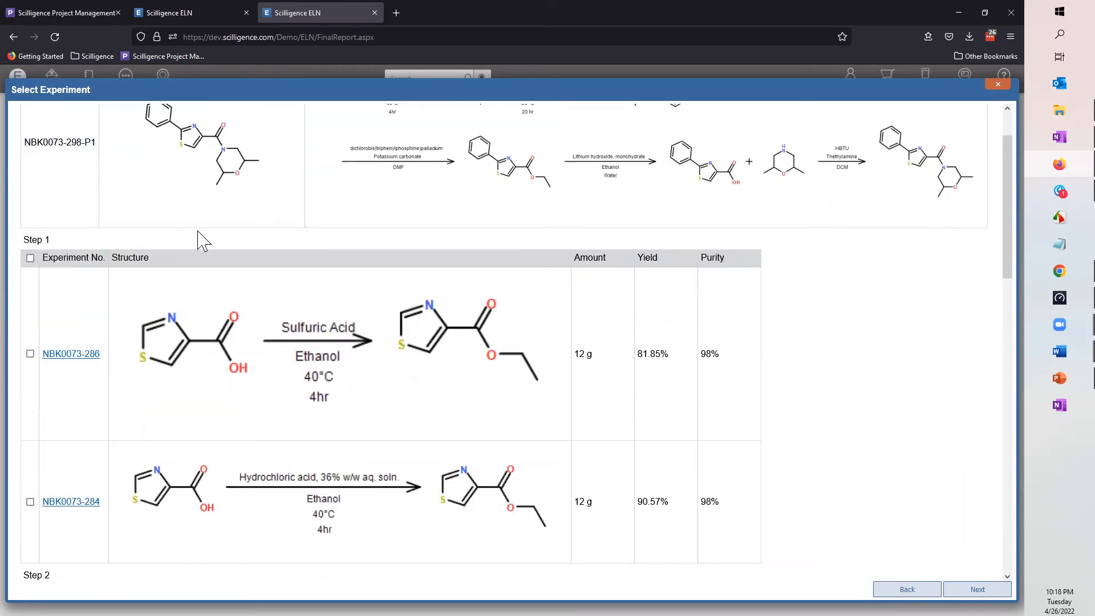
scroll(200, 236, "down", 1)
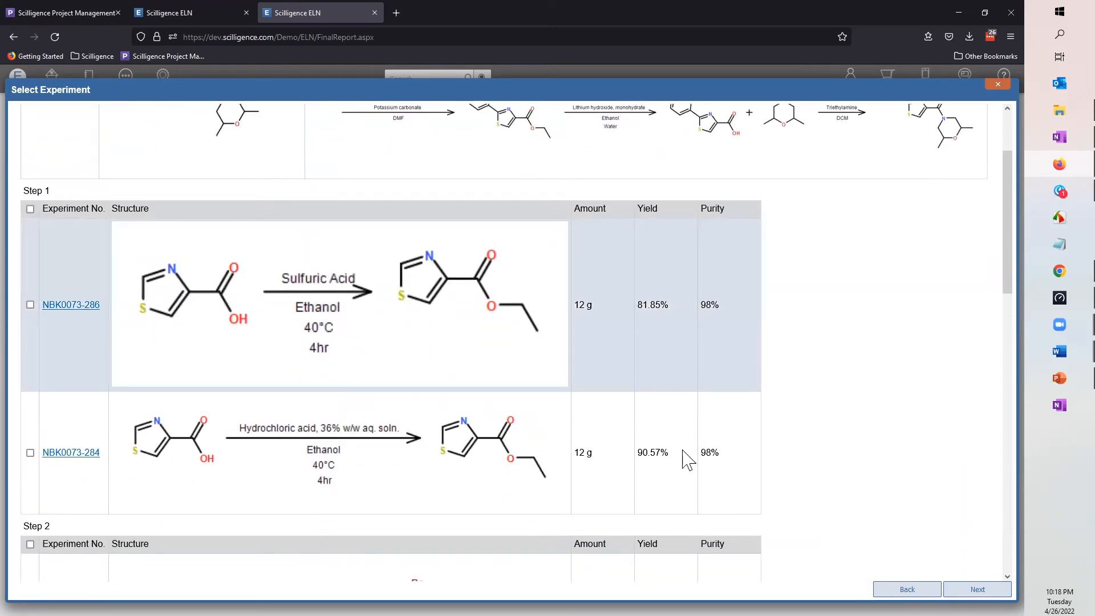
scroll(843, 360, "up", 2)
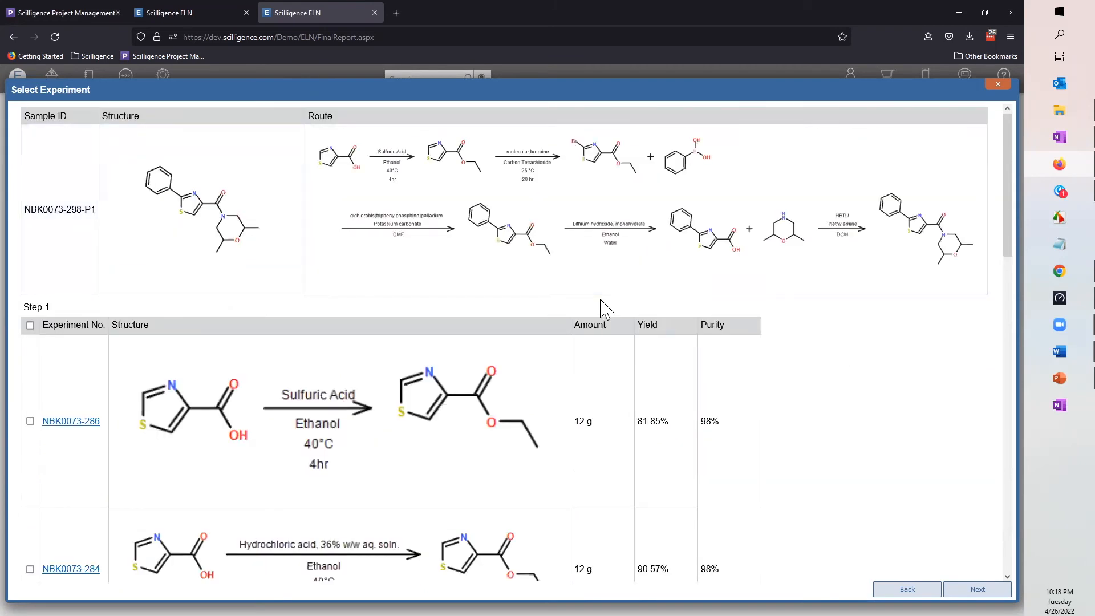
scroll(362, 239, "down", 1)
scroll(342, 188, "up", 1)
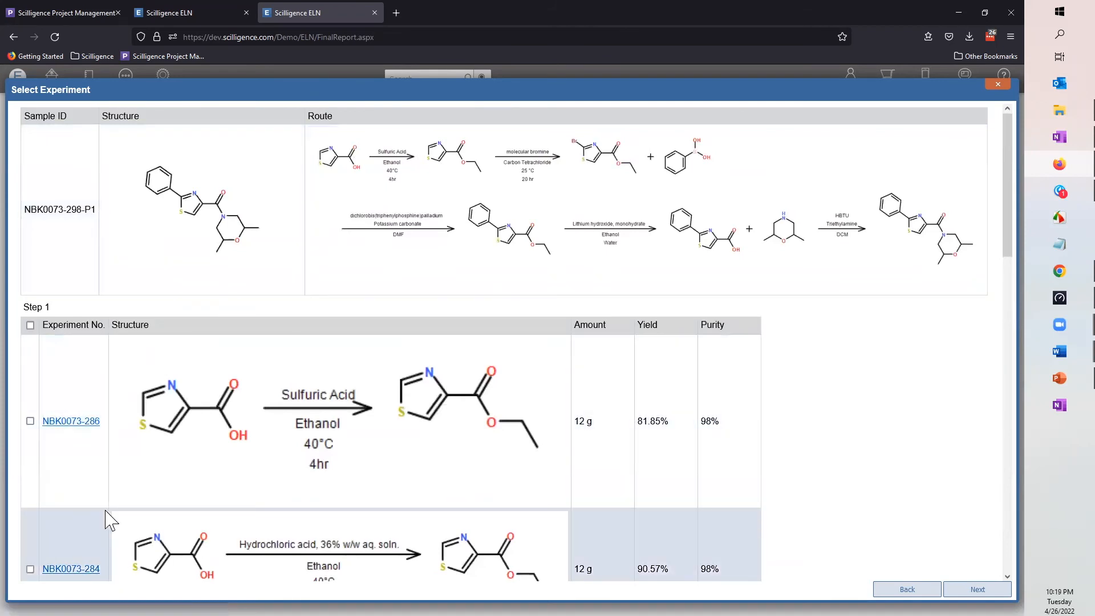
scroll(112, 502, "down", 2)
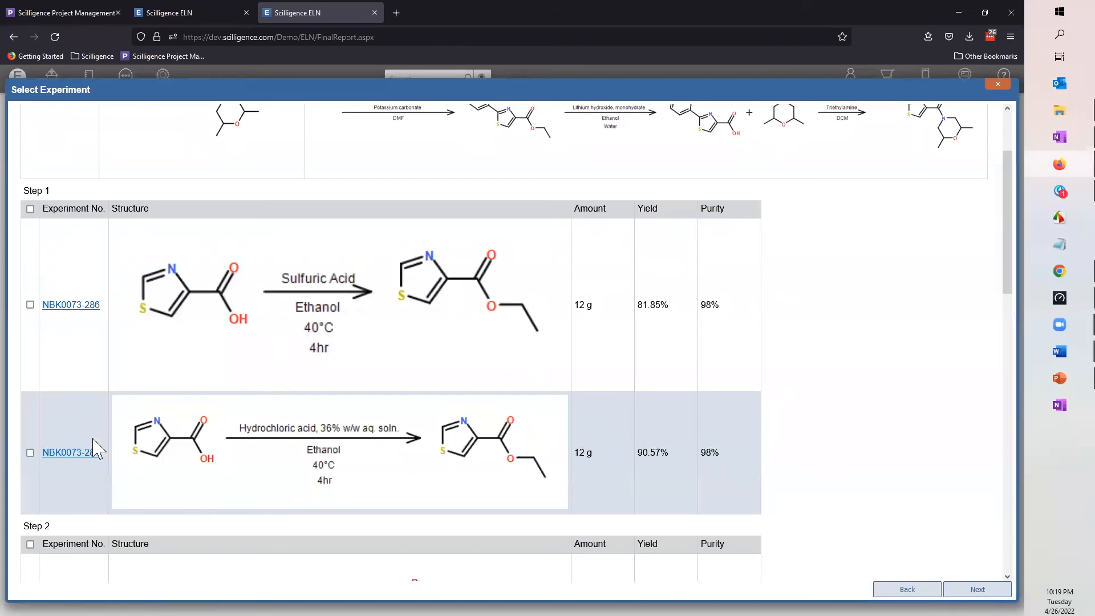
left_click(30, 452)
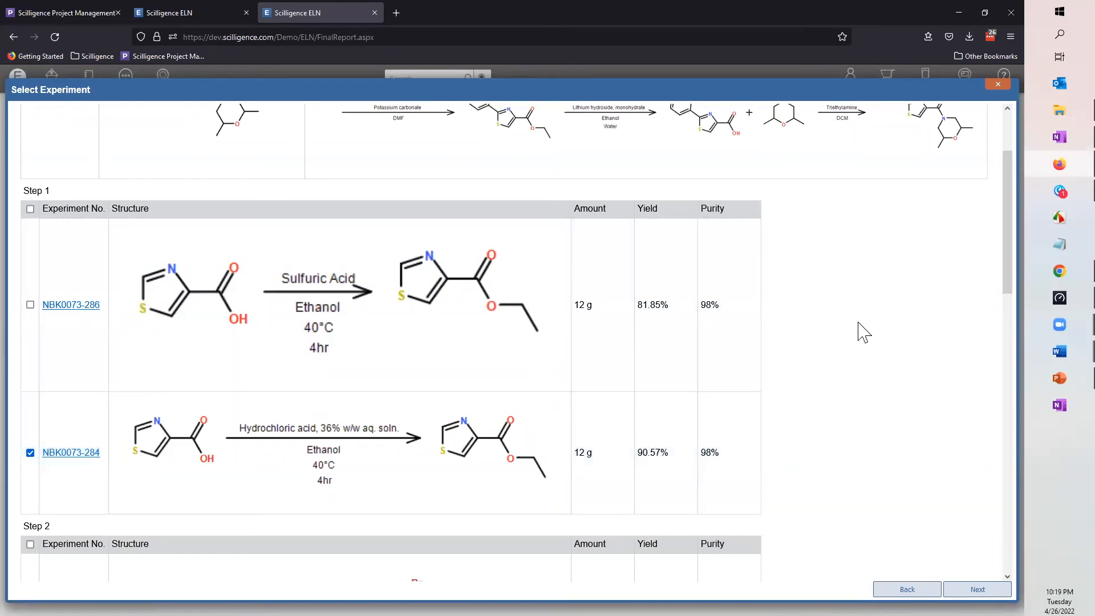
Select experiment NBK0073-289 for Step 2 and NBK0073-292 for Step 3 of the route.
scroll(865, 331, "down", 5)
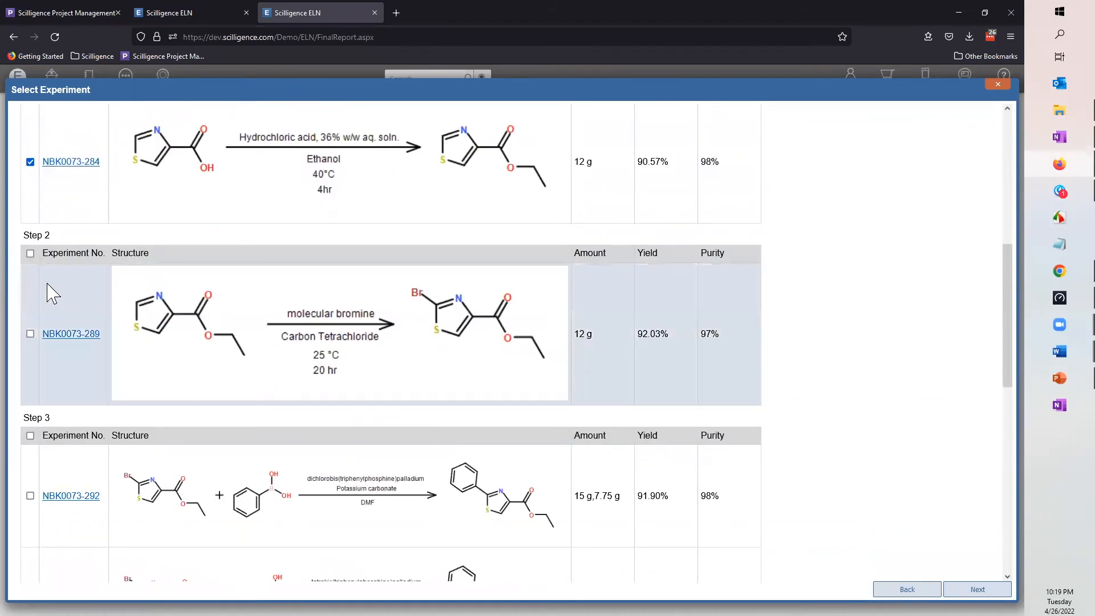
left_click(31, 334)
scroll(294, 320, "down", 3)
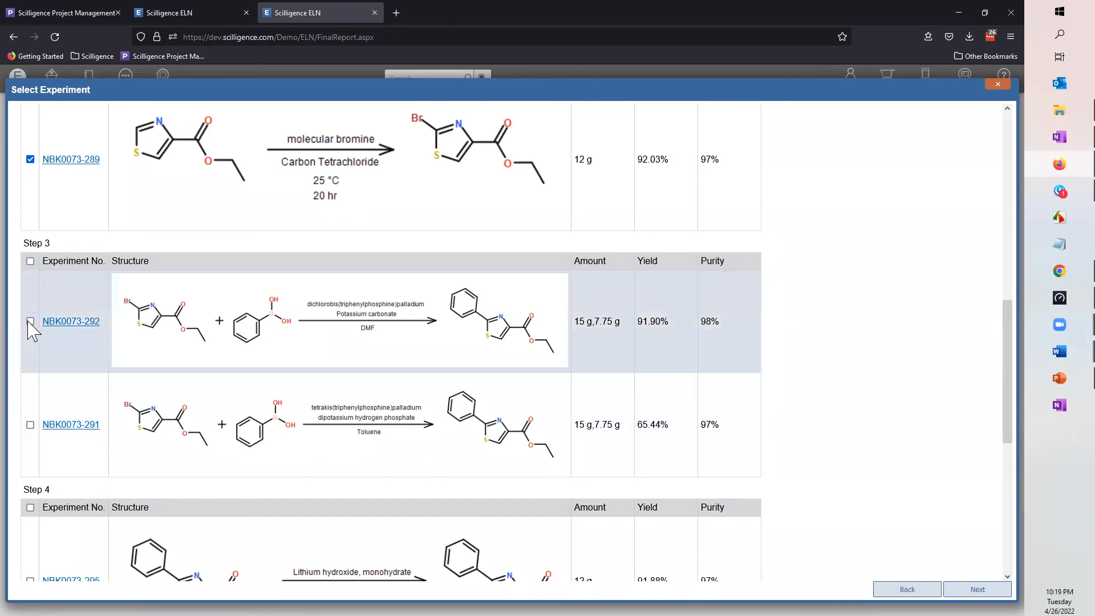
left_click(29, 322)
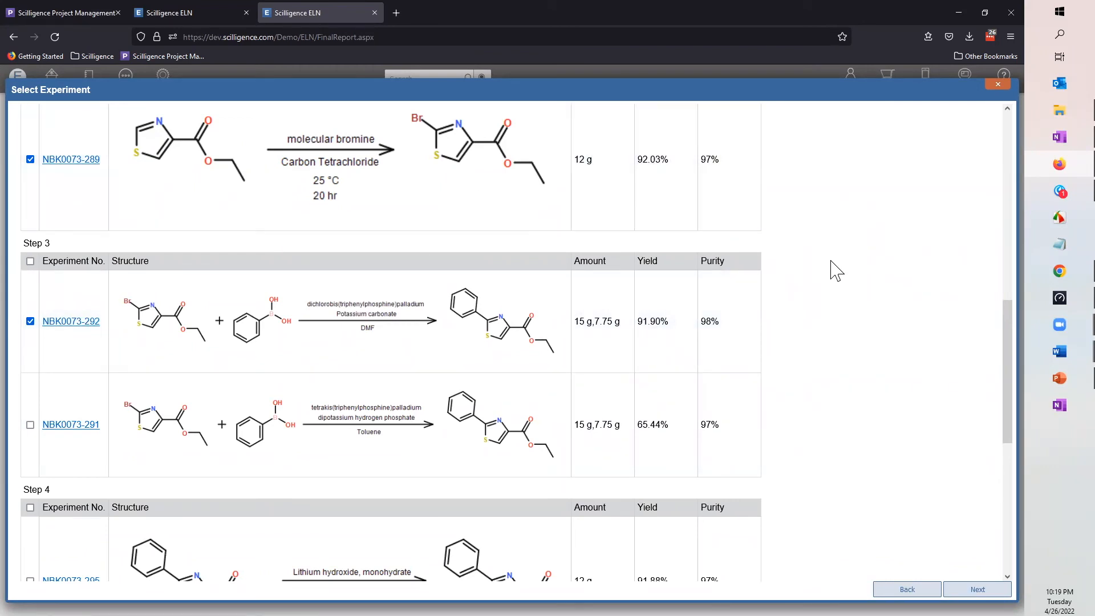
Select experiment NBK0073-295 for Step 4 and NBK0073-297 for Step 5, and continue to the report preview.
scroll(837, 272, "down", 5)
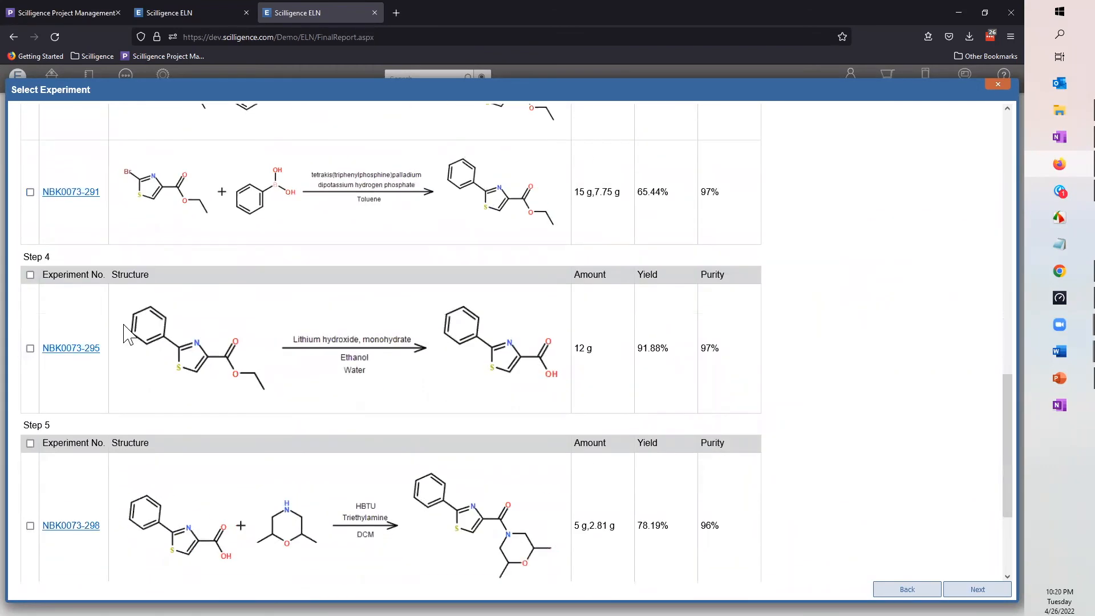
scroll(68, 312, "down", 1)
left_click(30, 290)
scroll(97, 303, "down", 3)
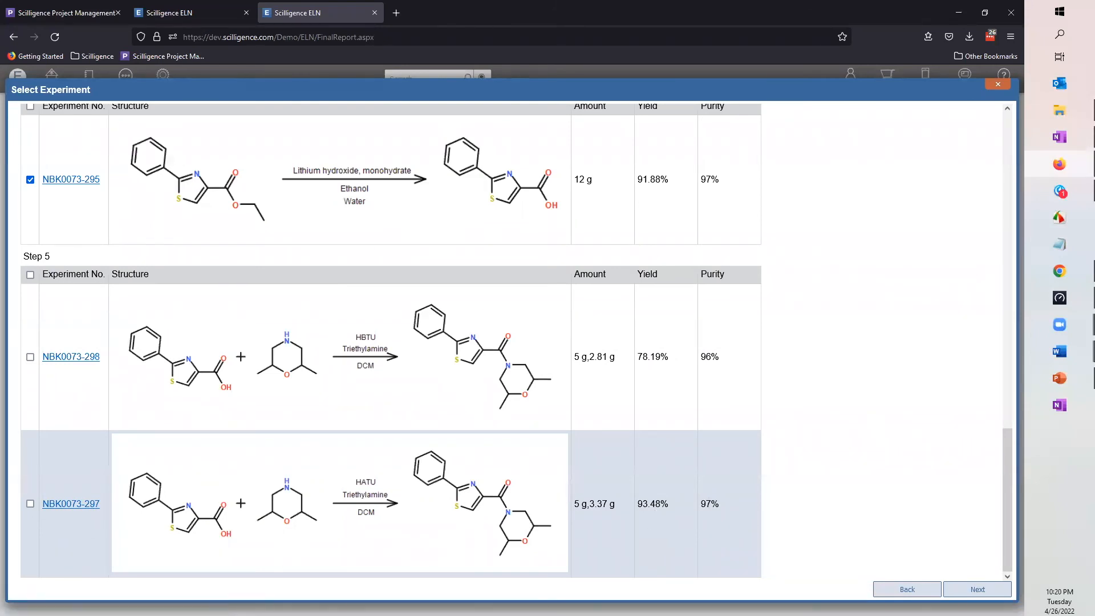
left_click(30, 503)
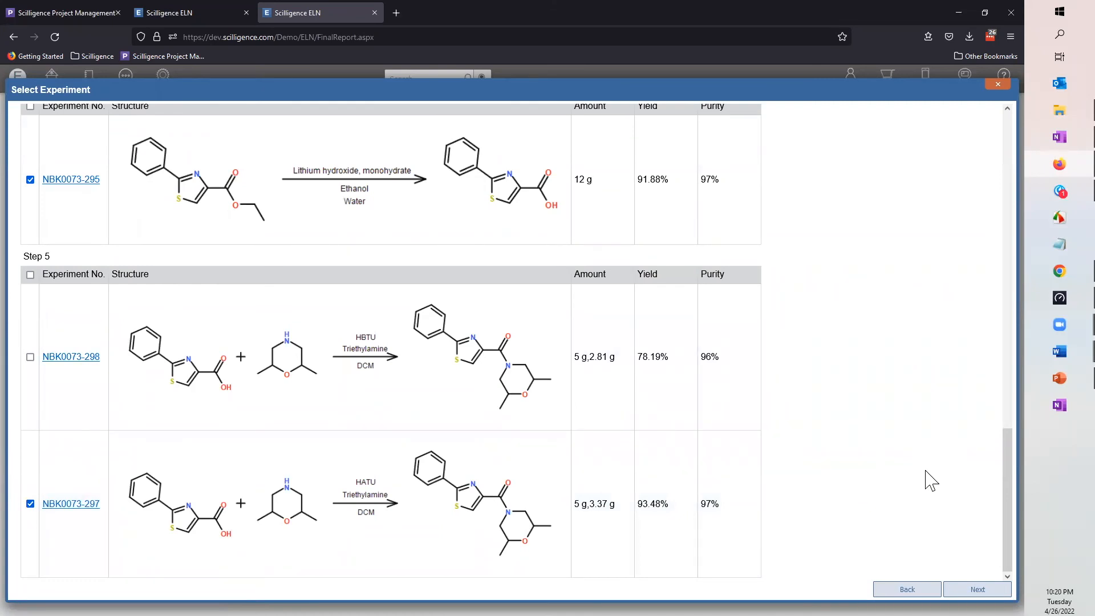
left_click(978, 589)
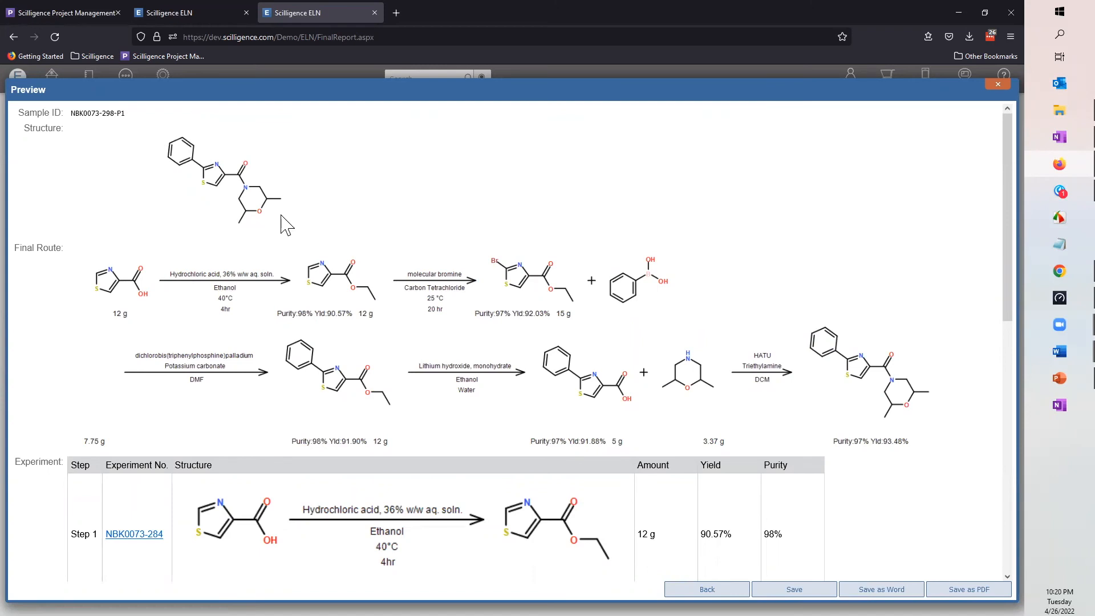
Review the report preview, from the final route's amounts, yields and purities through the Step 1 to Step 5 experiments.
scroll(219, 178, "down", 1)
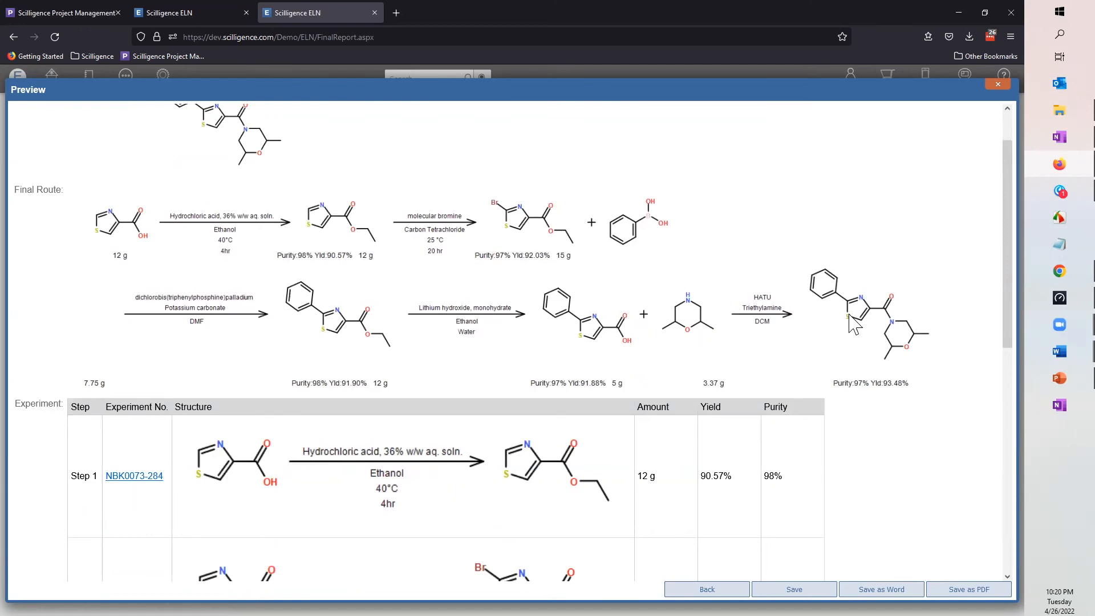
scroll(705, 248, "down", 2)
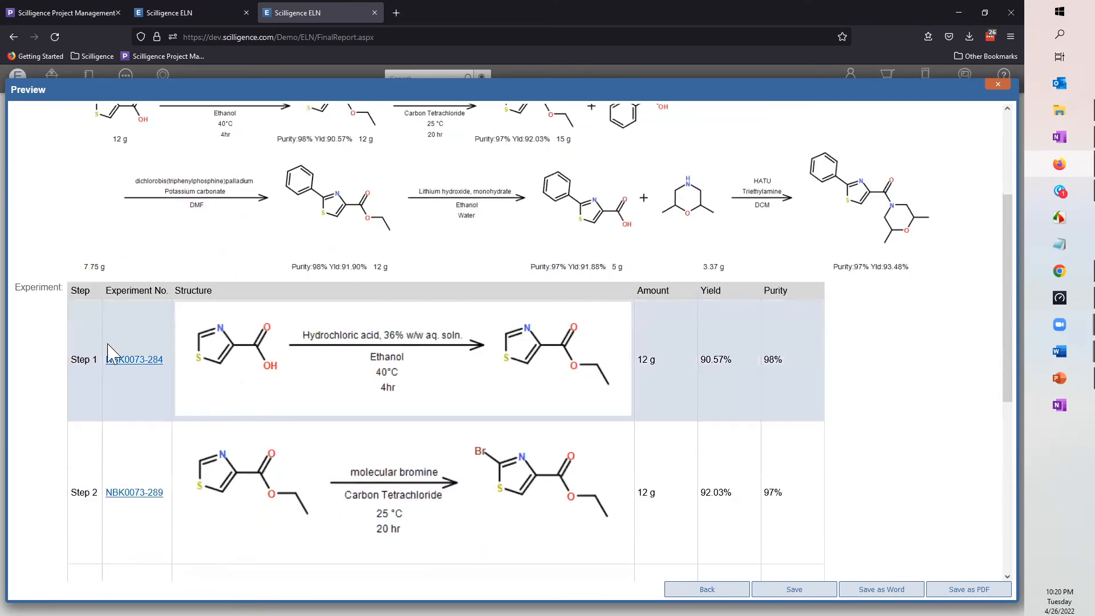
scroll(68, 300, "down", 1)
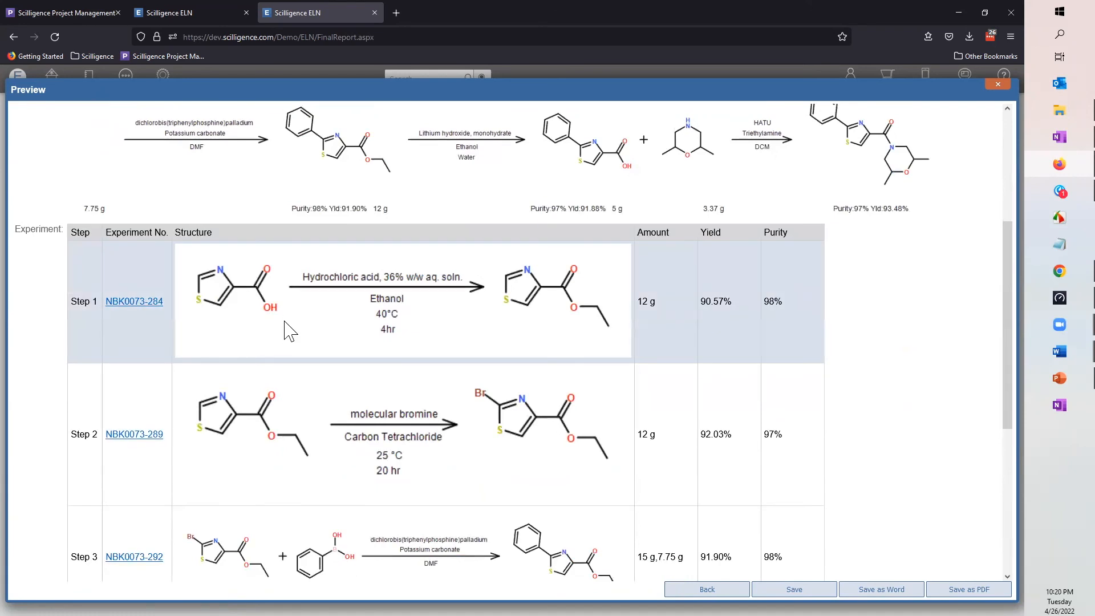
scroll(289, 331, "down", 2)
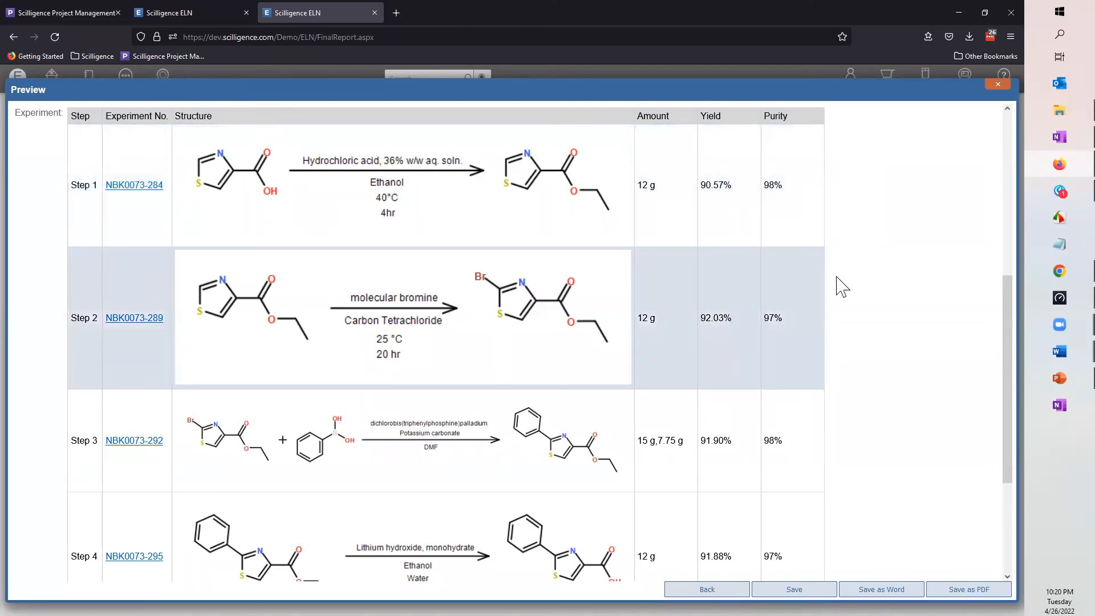
scroll(920, 342, "down", 1)
scroll(925, 351, "down", 3)
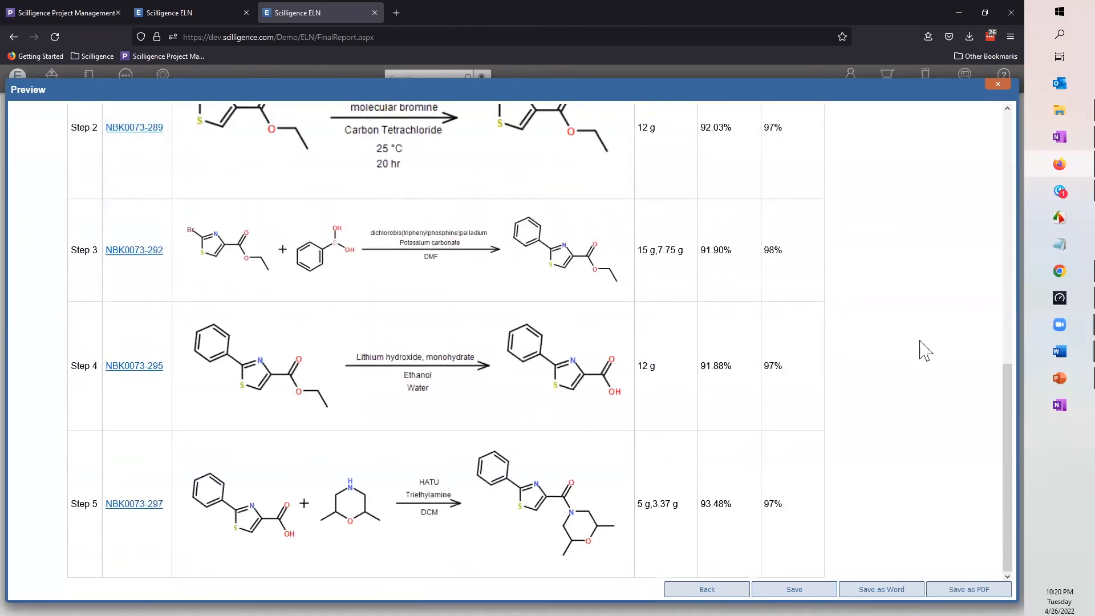
scroll(925, 350, "up", 2)
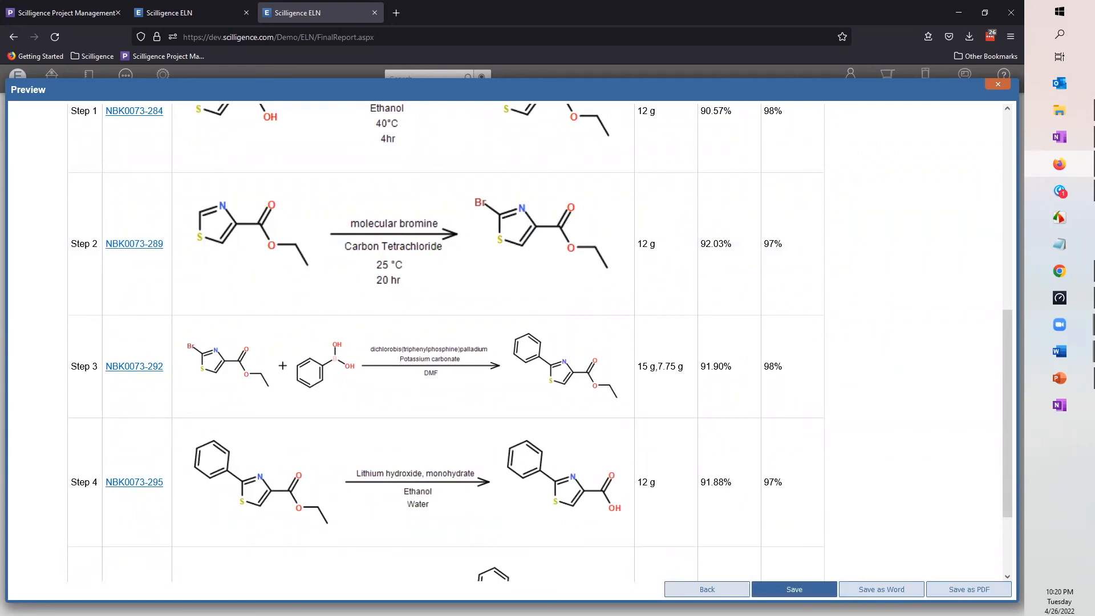
Save the Test today final report, acknowledge the message and close the preview to return to the report list.
left_click(794, 589)
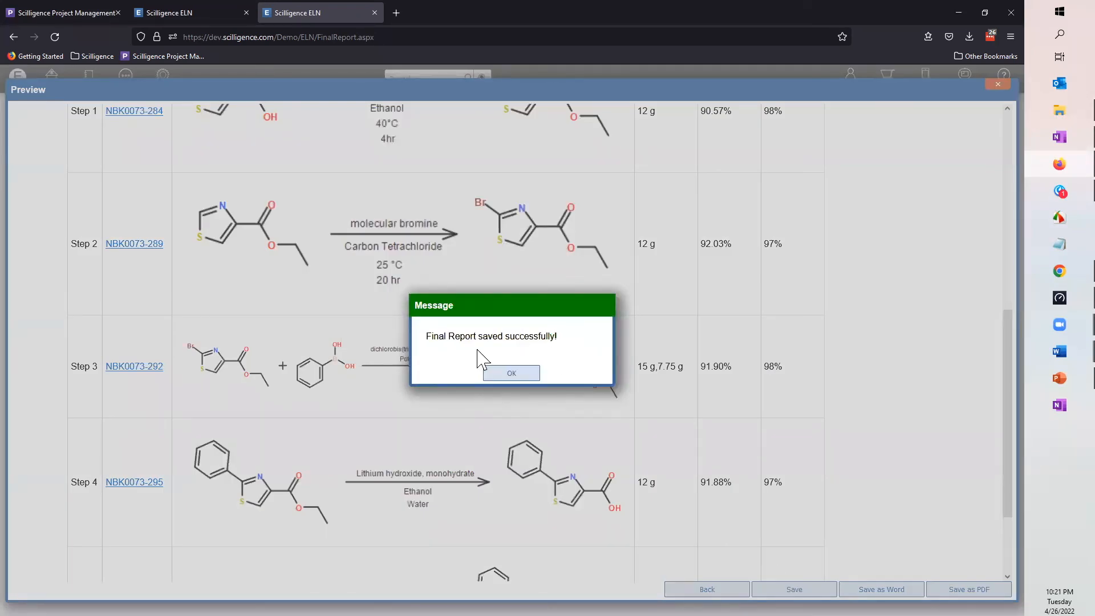
left_click(494, 373)
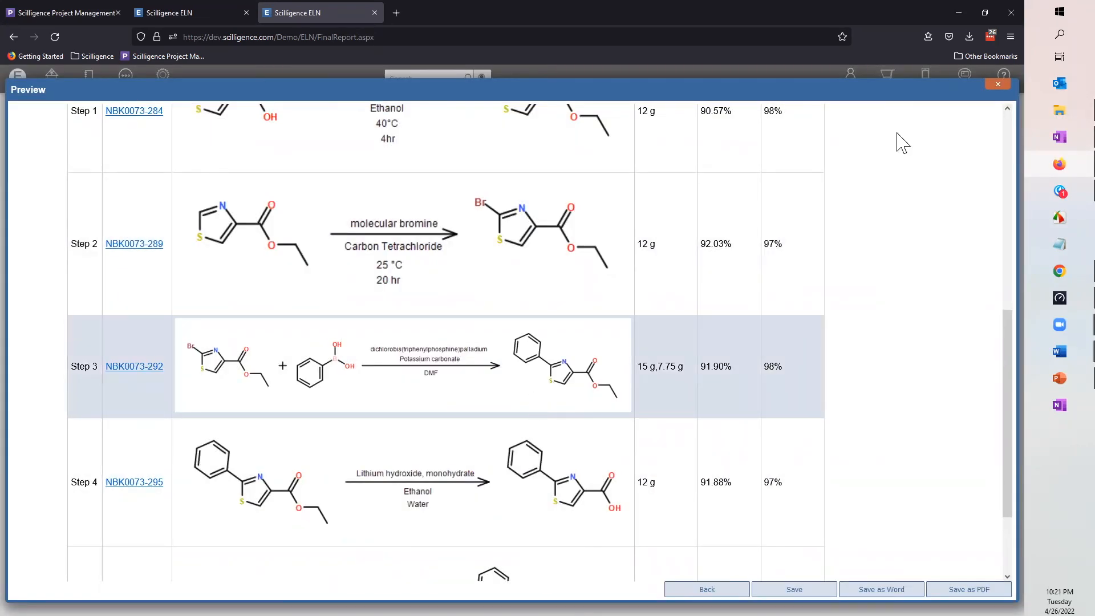
left_click(997, 85)
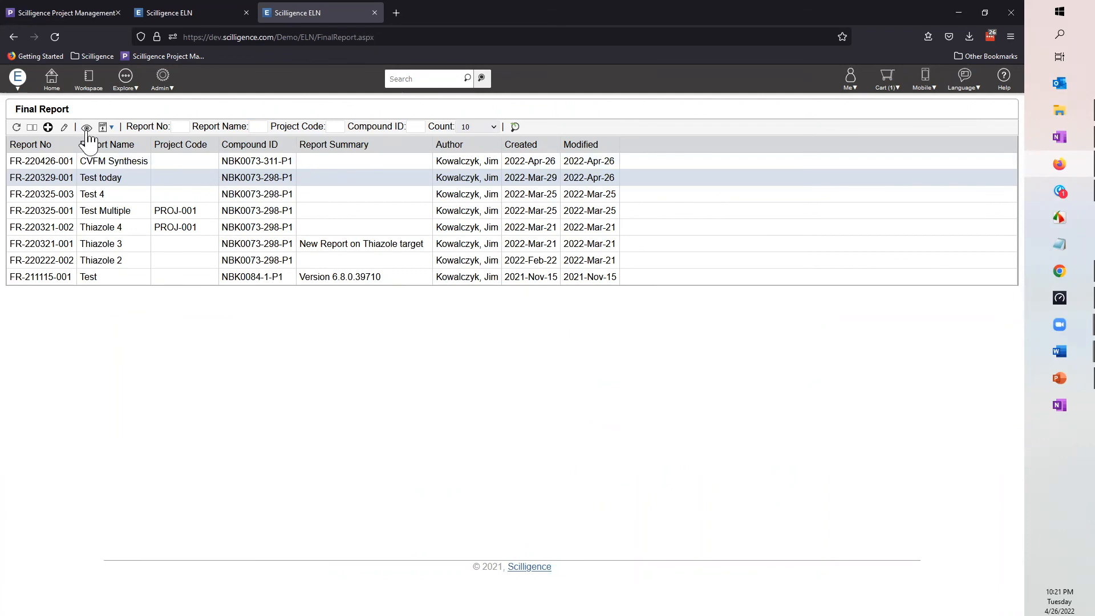
Preview the saved Test today report, look through its final route and Step 1 to Step 5 experiments, and close it.
left_click(87, 128)
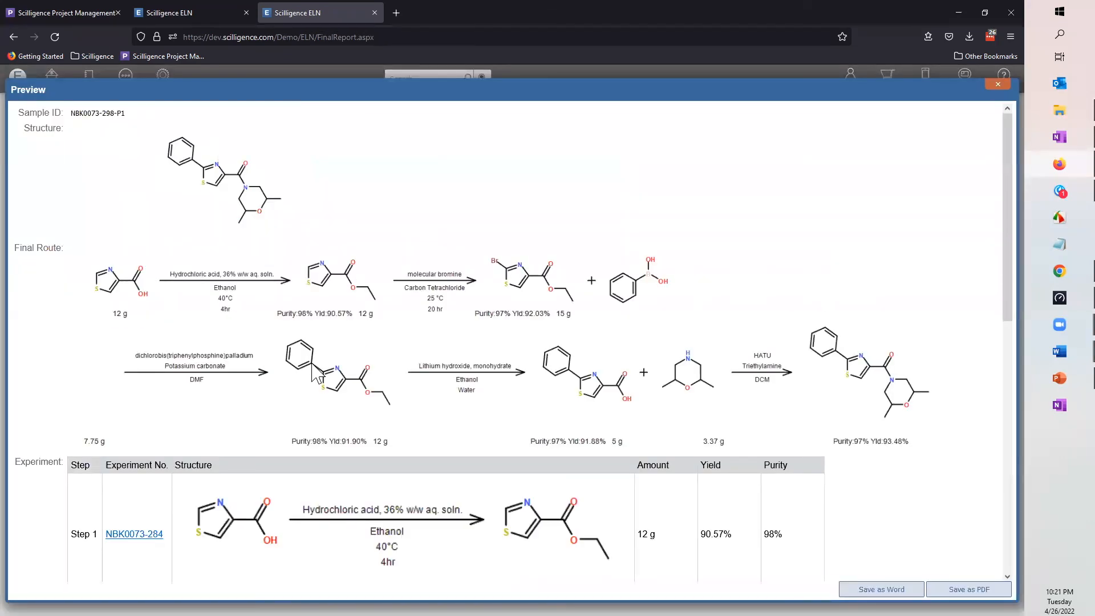
scroll(320, 377, "down", 4)
scroll(365, 376, "down", 5)
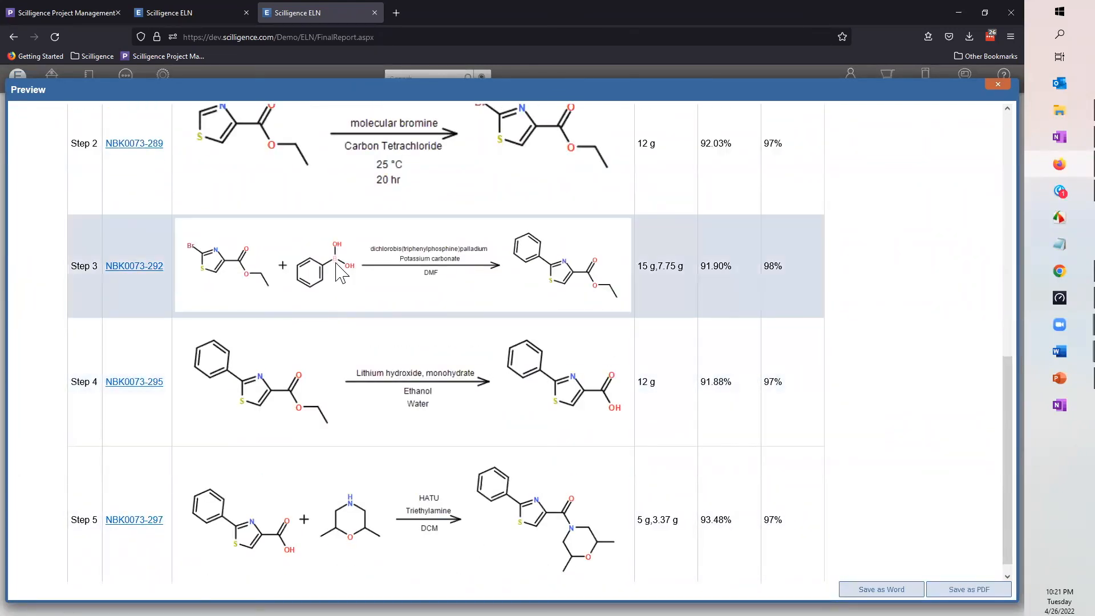
scroll(340, 275, "down", 1)
scroll(450, 359, "up", 10)
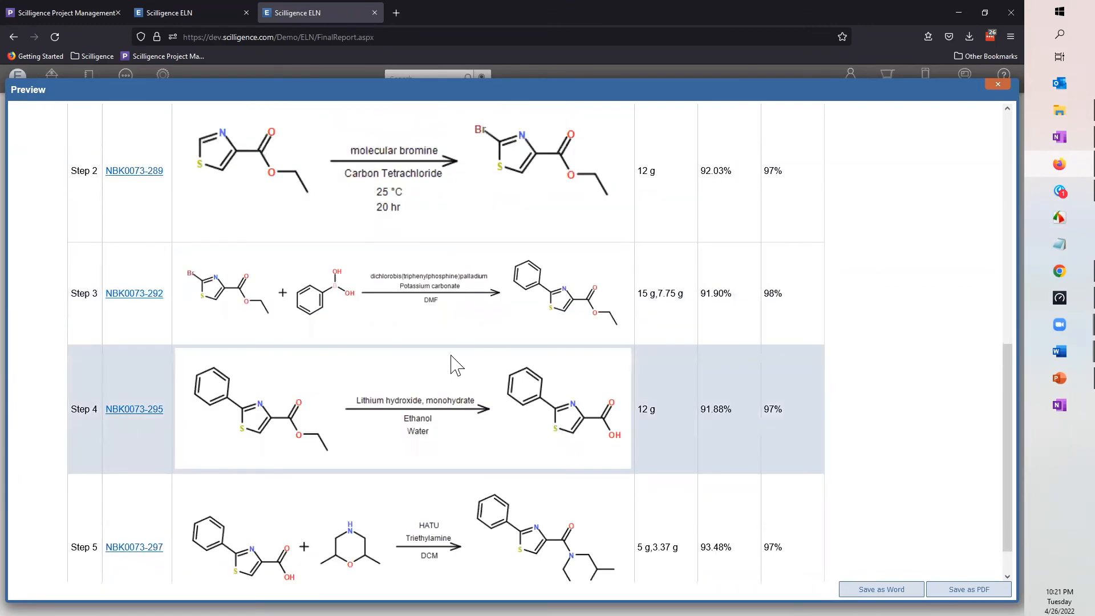
left_click(997, 84)
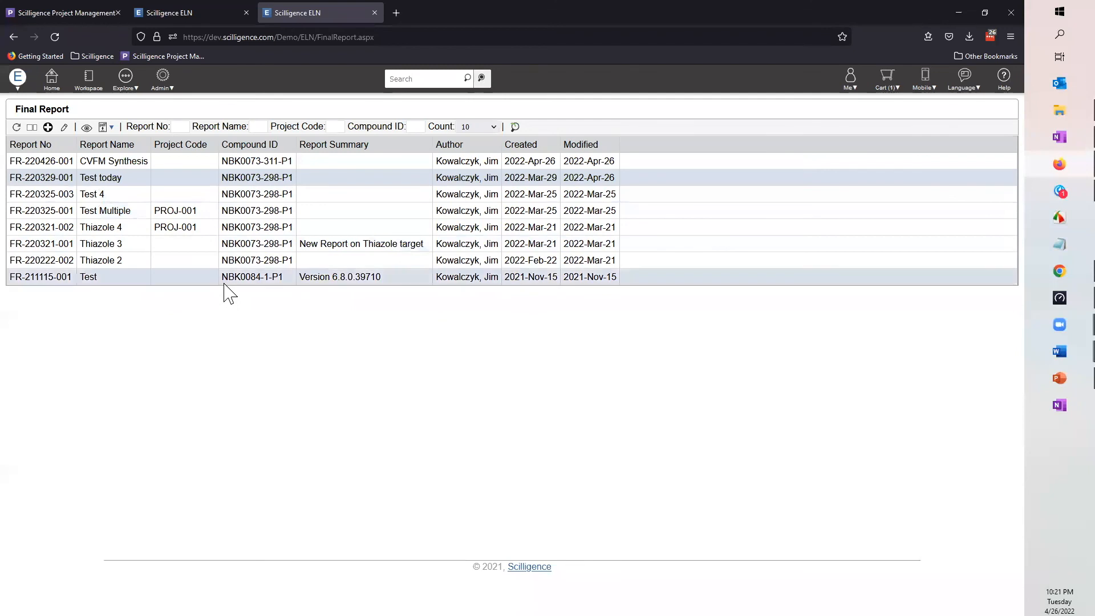